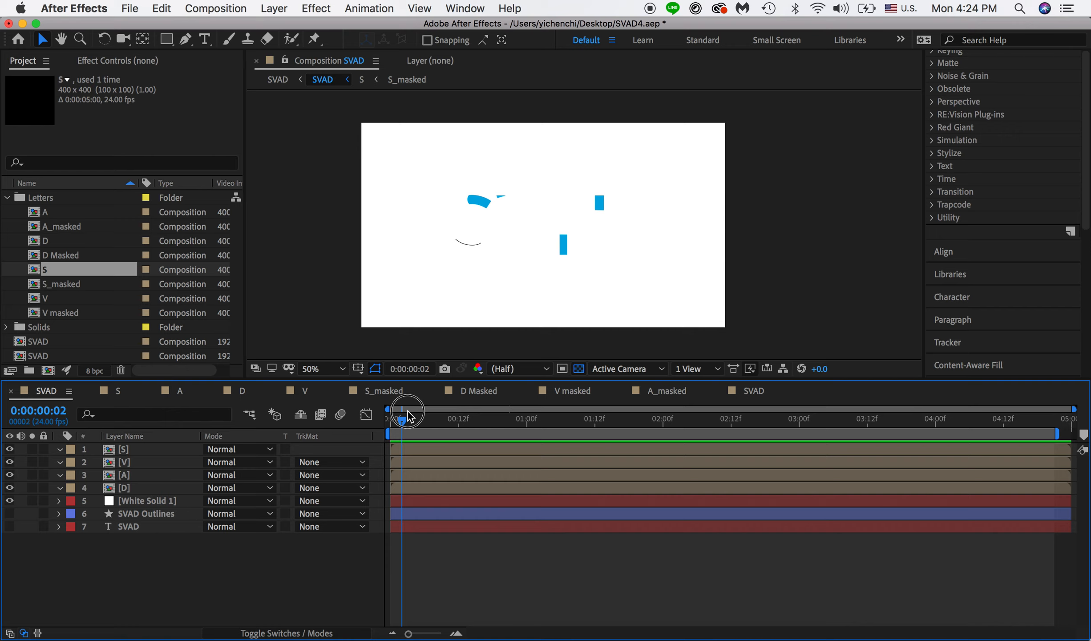
# Stagger the letter layers in the SVAD timeline so V starts at about 0:00:00:06, A at 0:00:00:12 and D at 0:00:00:20.
pyautogui.click(431, 462)
pyautogui.click(436, 452)
pyautogui.click(433, 485)
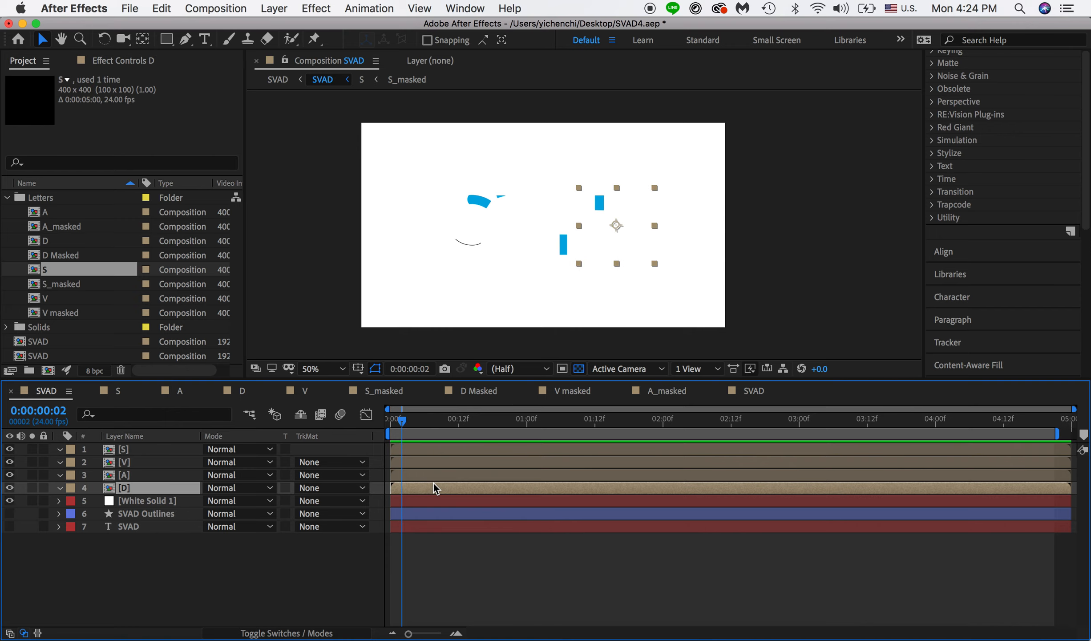
pyautogui.click(420, 450)
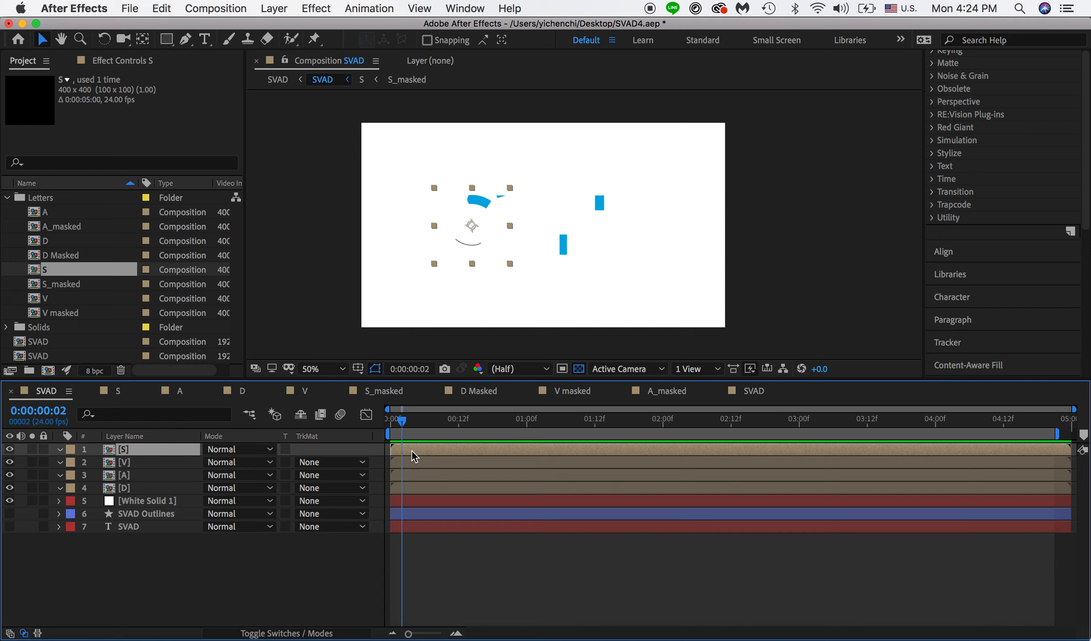
pyautogui.moveTo(390, 421); pyautogui.dragTo(550, 430)
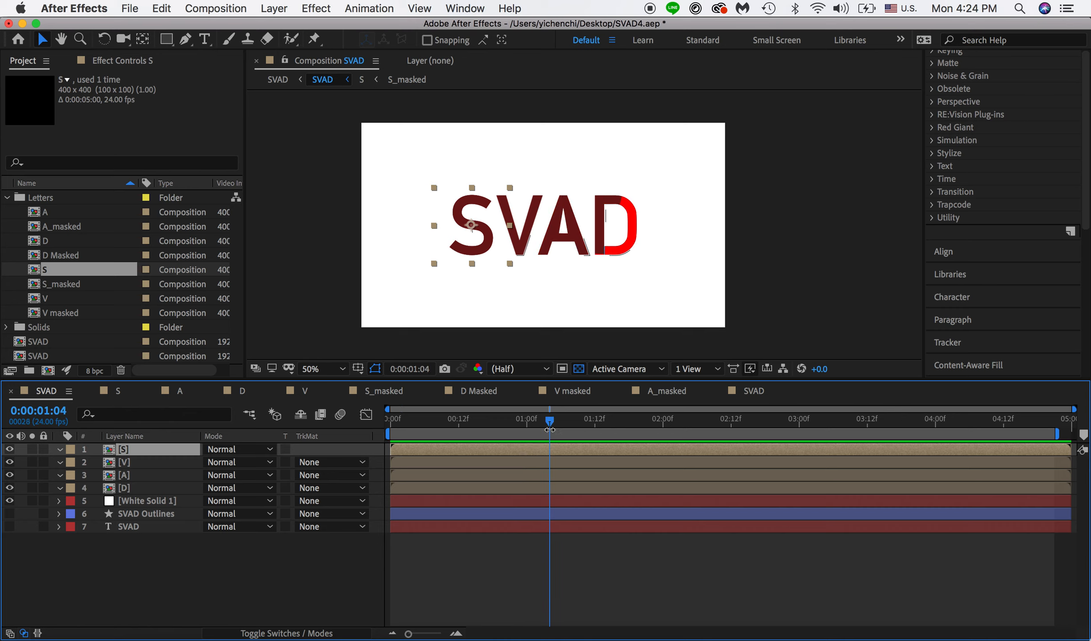
pyautogui.click(410, 470)
pyautogui.moveTo(412, 465); pyautogui.dragTo(525, 492)
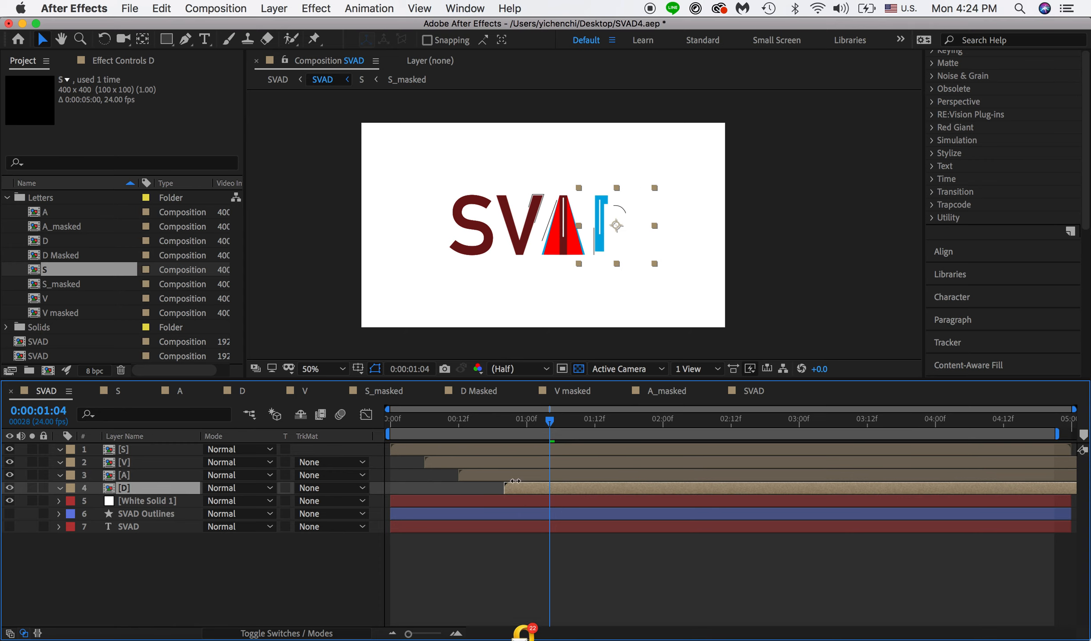
# Preview the staggered letter animation from the start and scrub through to about two seconds.
pyautogui.click(406, 419)
pyautogui.press('space')
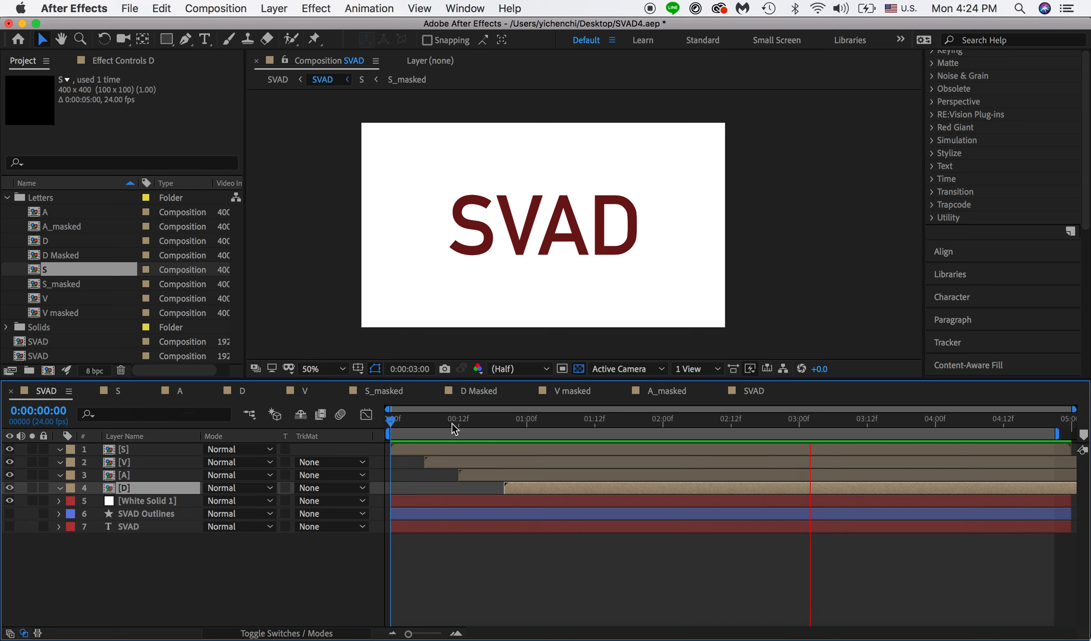
pyautogui.moveTo(417, 419); pyautogui.dragTo(680, 410)
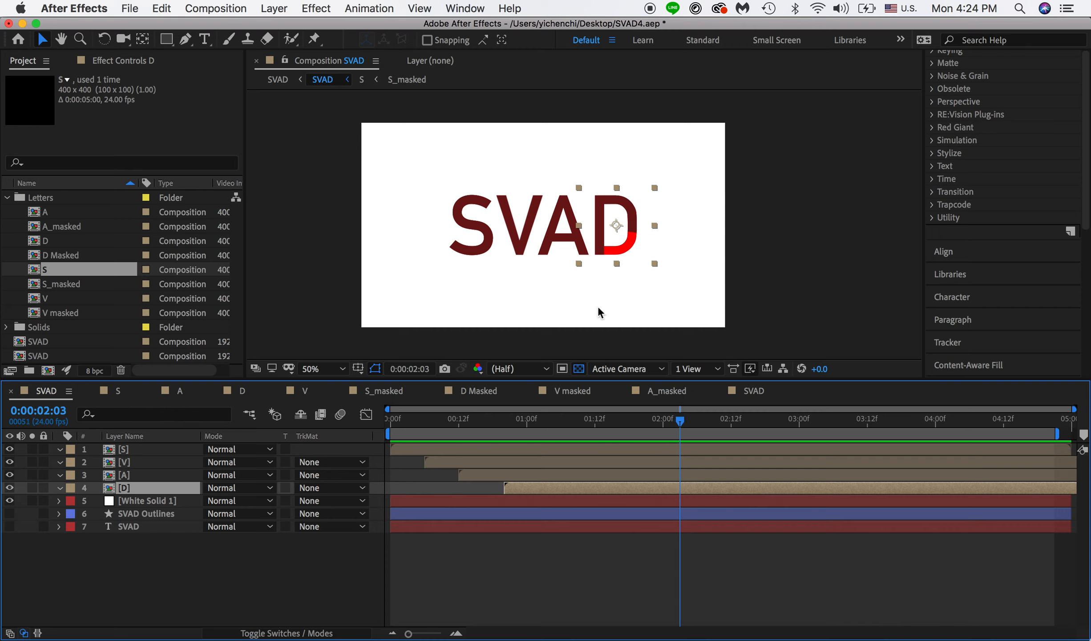
# Enable time remapping on all four letter layers S, V, A and D together.
pyautogui.click(463, 450)
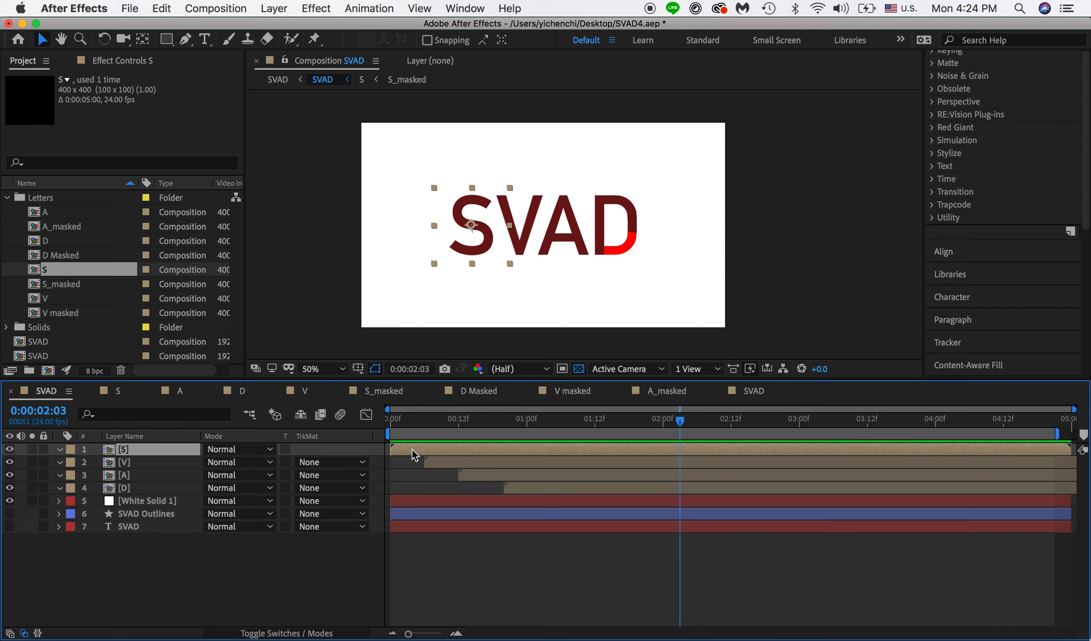
pyautogui.rightClick(151, 450)
pyautogui.press('Escape')
pyautogui.keyDown('shift'); pyautogui.click(147, 487); pyautogui.keyUp('shift')
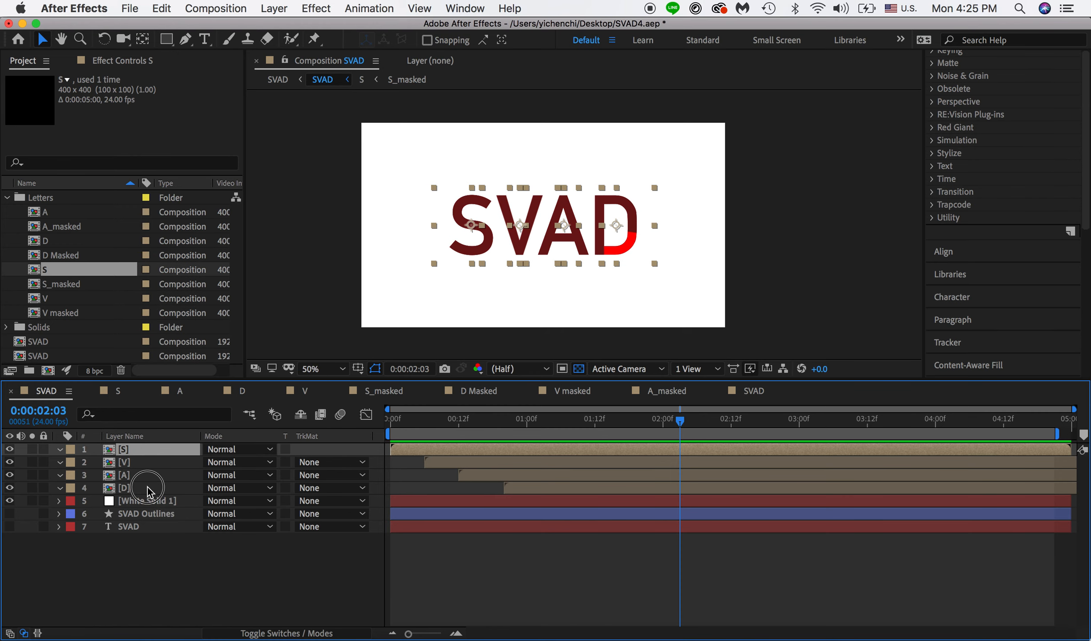
pyautogui.rightClick(155, 450)
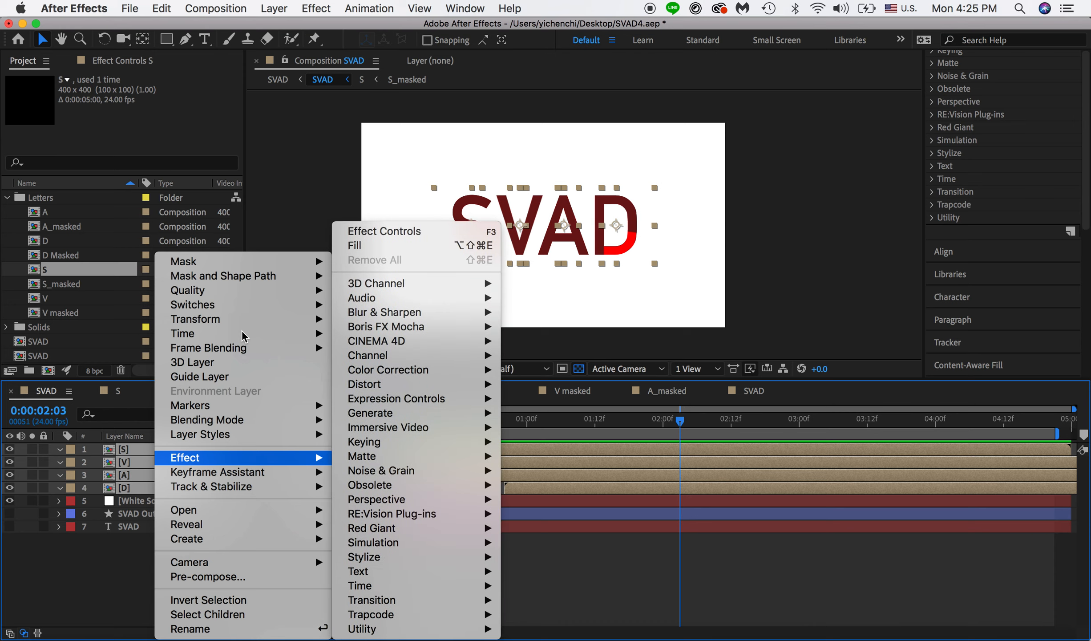
pyautogui.moveTo(245, 335)
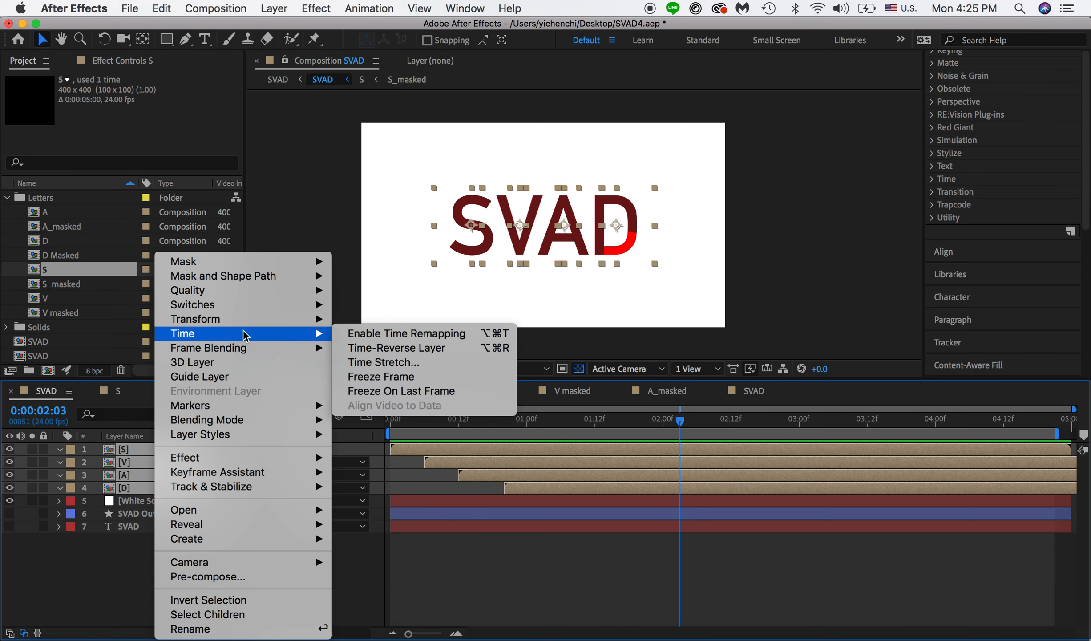
pyautogui.click(447, 336)
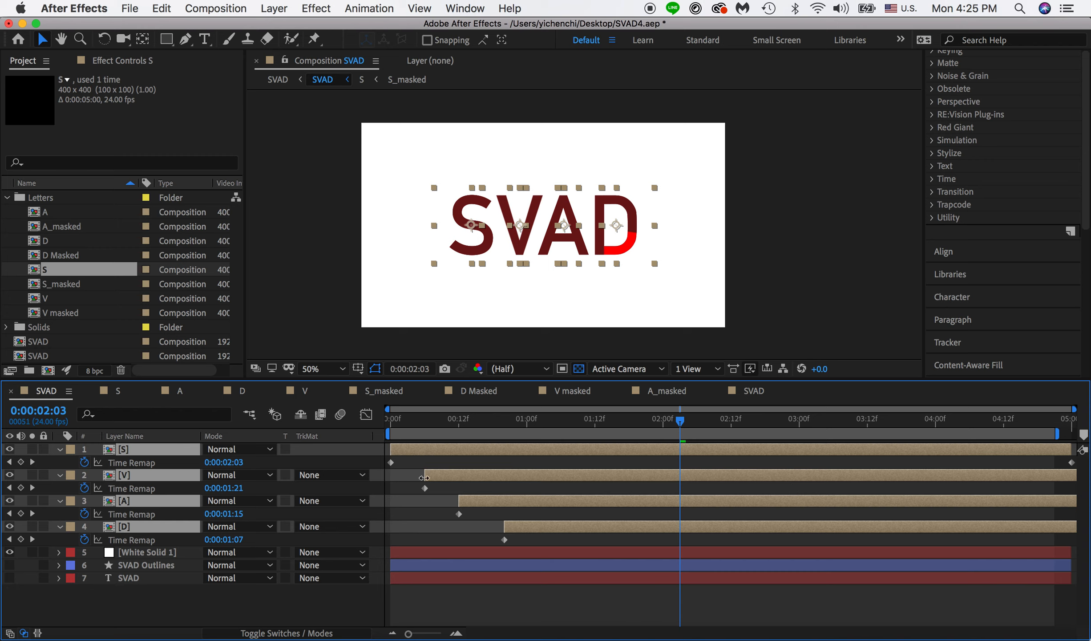
# Play the composition from the start with the time-remapped letters and scrub to about one second.
pyautogui.press('Home')
pyautogui.press('space')
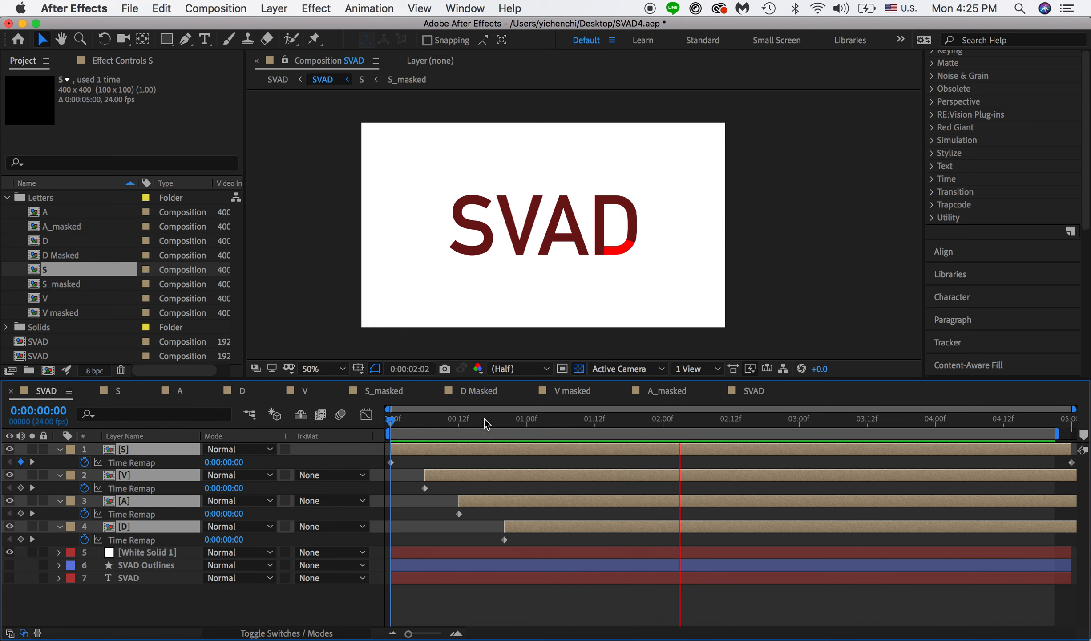
pyautogui.moveTo(510, 421); pyautogui.dragTo(539, 426)
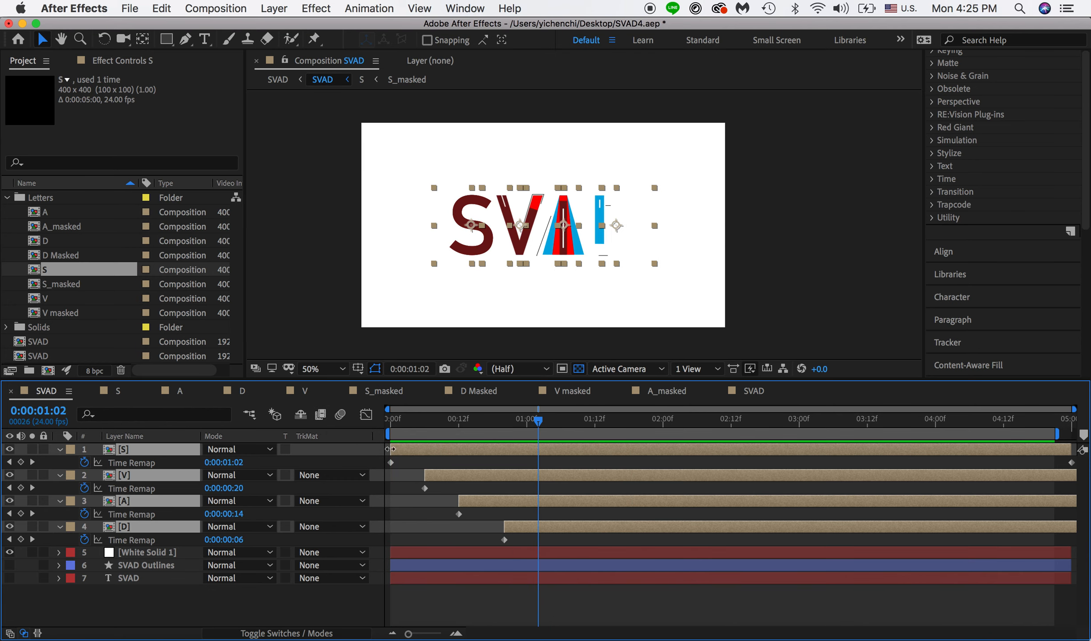
# Add a Time Remap keyframe on the S layer at 0:00:01:04.
pyautogui.click(391, 462)
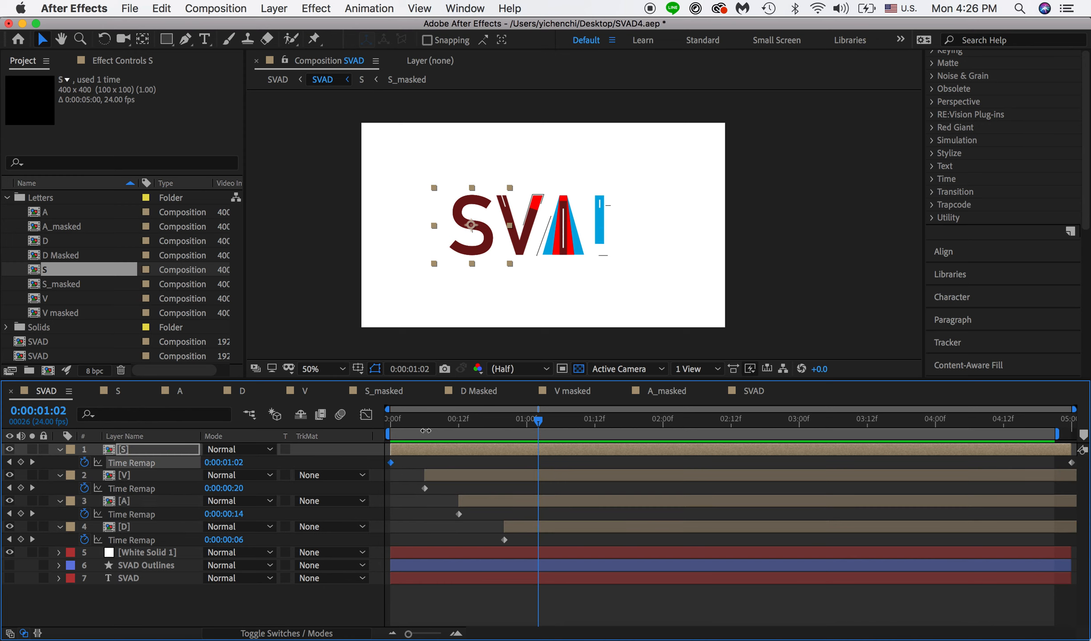
pyautogui.moveTo(390, 420); pyautogui.dragTo(551, 432)
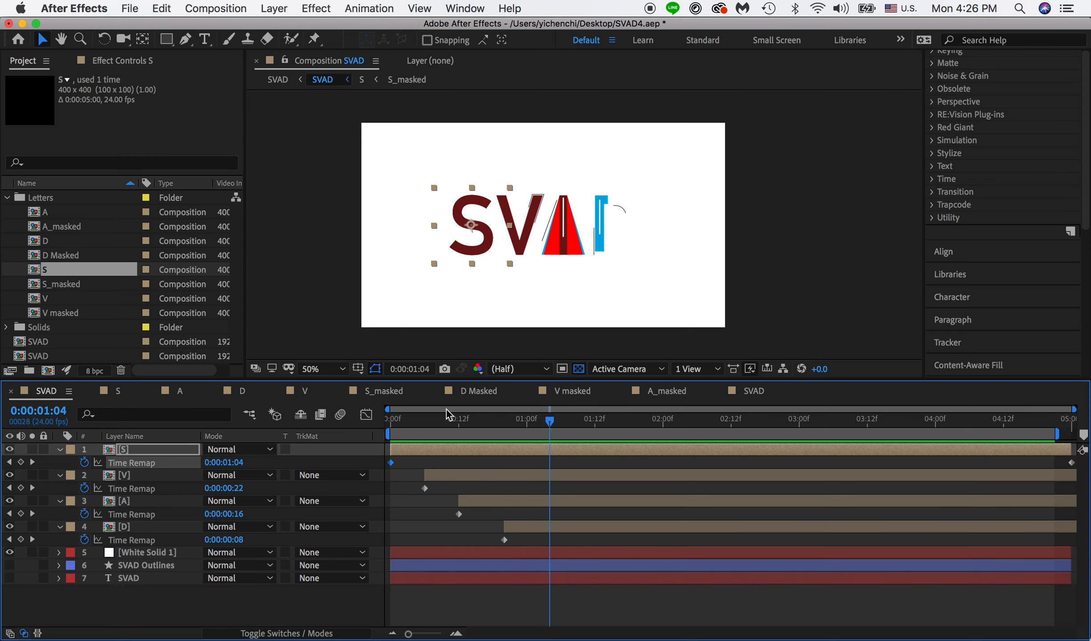
pyautogui.click(21, 462)
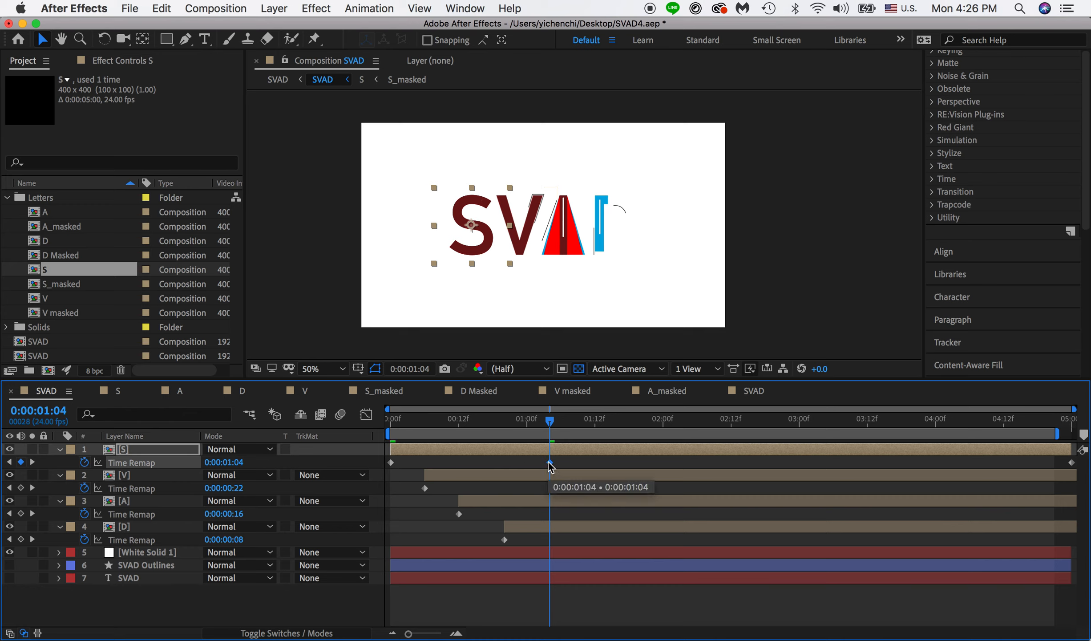
# Add a Time Remap keyframe on S at 0:00:02:13 and paste a copy of its first keyframe at 0:00:03:19.
pyautogui.moveTo(550, 425); pyautogui.dragTo(737, 427)
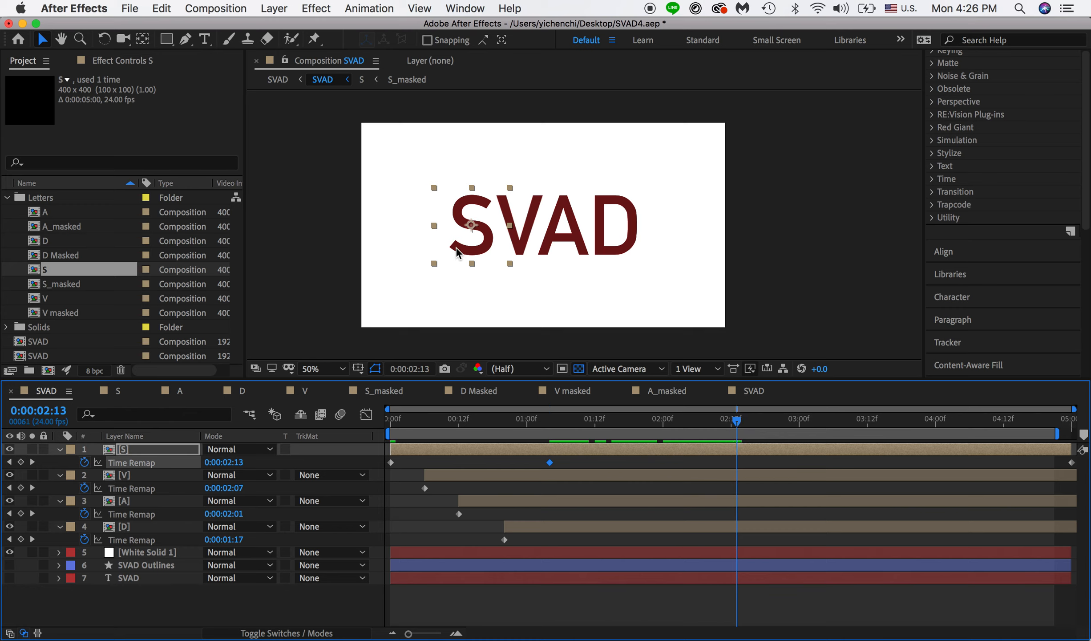
pyautogui.click(681, 422)
pyautogui.moveTo(681, 424); pyautogui.dragTo(737, 434)
pyautogui.click(21, 463)
pyautogui.moveTo(554, 418); pyautogui.dragTo(680, 417)
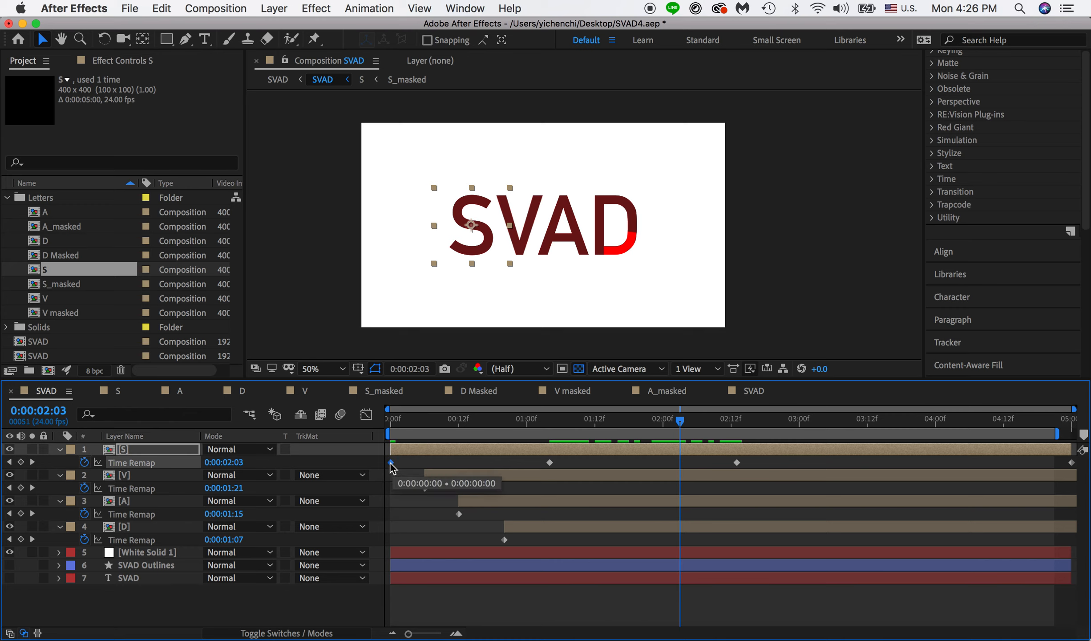
pyautogui.moveTo(454, 421); pyautogui.dragTo(907, 423)
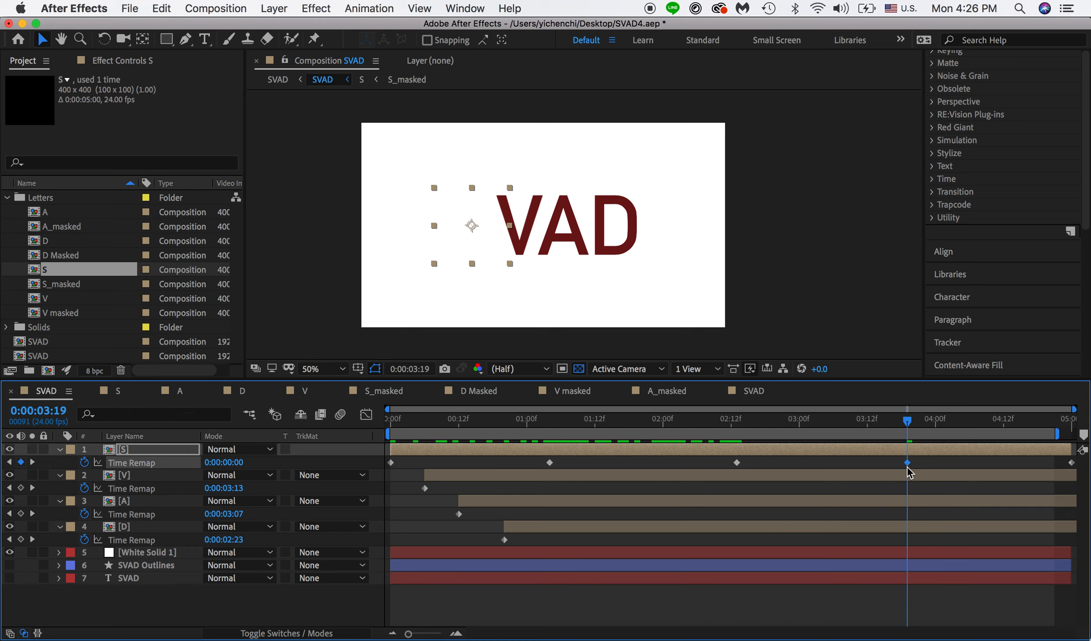
# Play the composition from the start and check how the S animates between its keyframes at 0:00:02:13 and 0:00:03:19.
pyautogui.moveTo(908, 426); pyautogui.dragTo(389, 418)
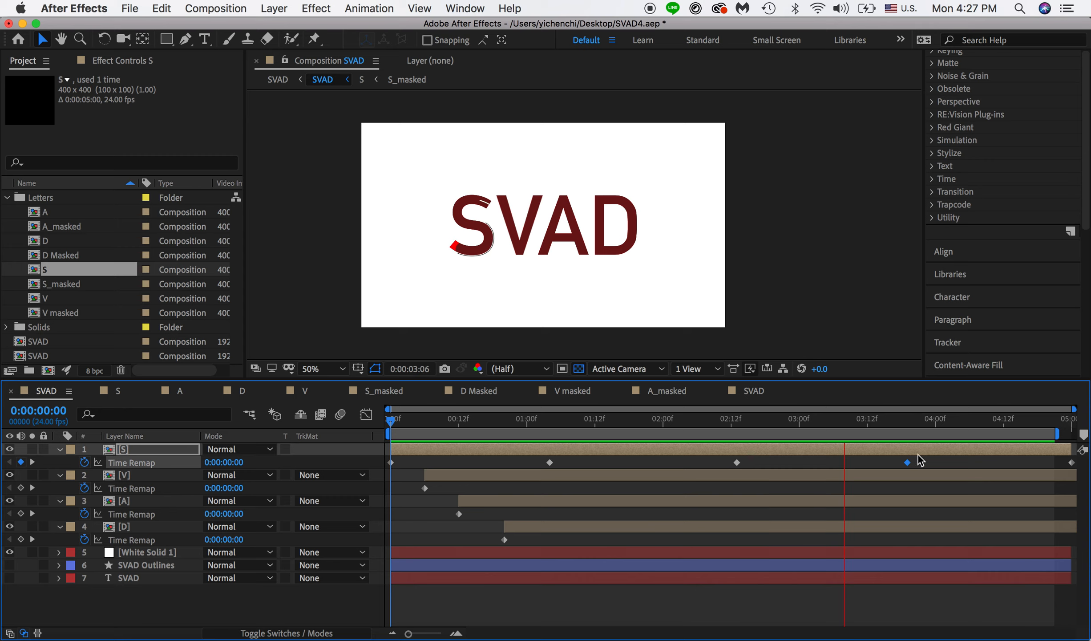
pyautogui.press('space')
pyautogui.click(737, 422)
pyautogui.click(912, 425)
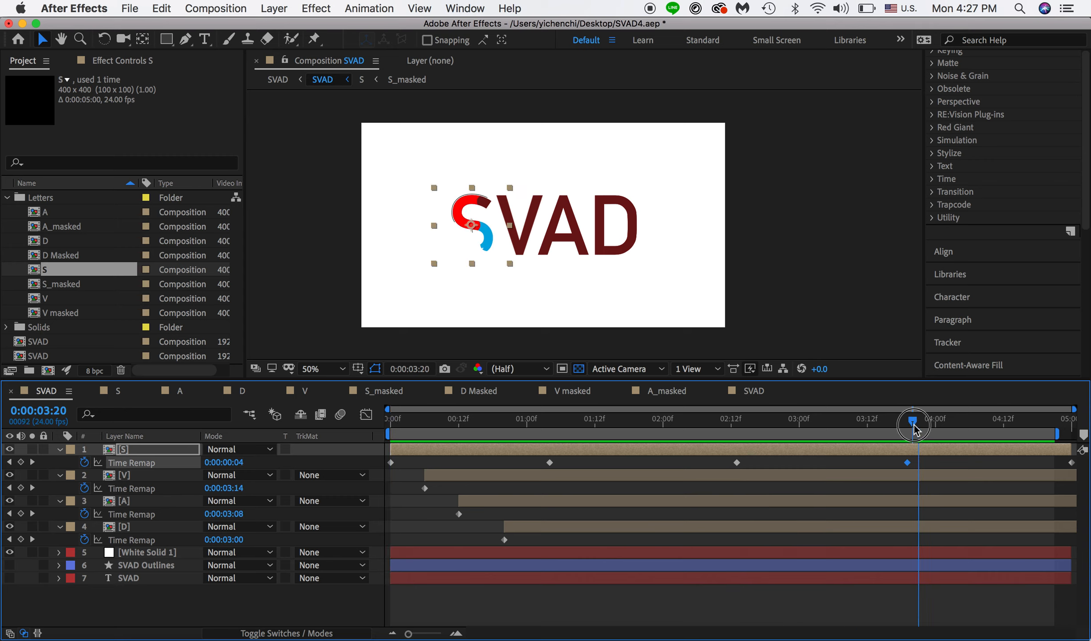
pyautogui.moveTo(913, 427); pyautogui.dragTo(908, 429)
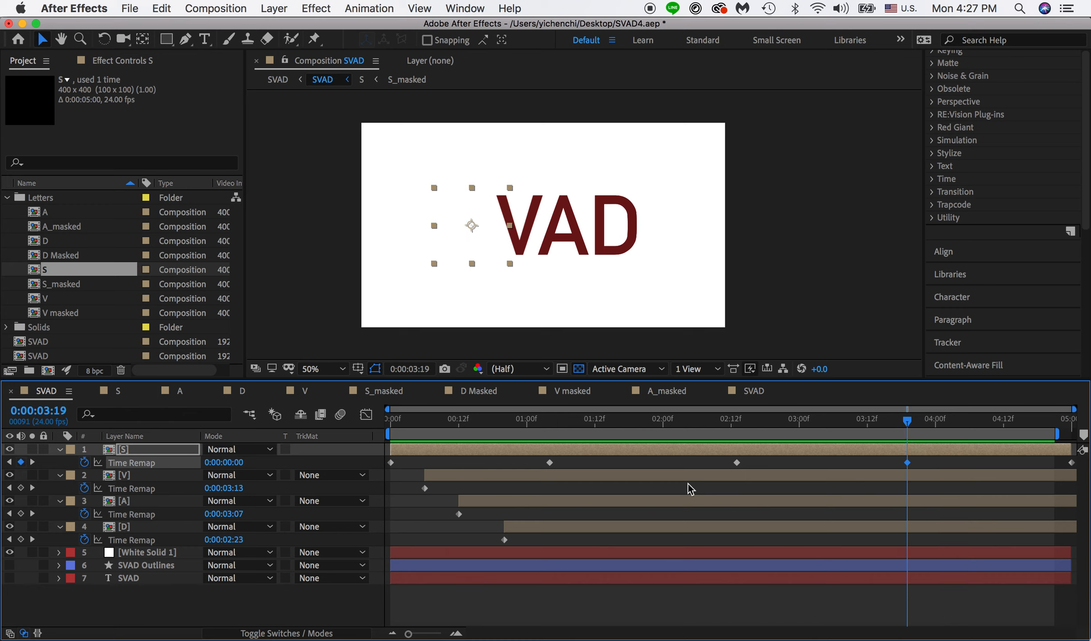
# Add Time Remap keyframes on the V layer at 0:00:01:14 and 0:00:02:16.
pyautogui.click(459, 475)
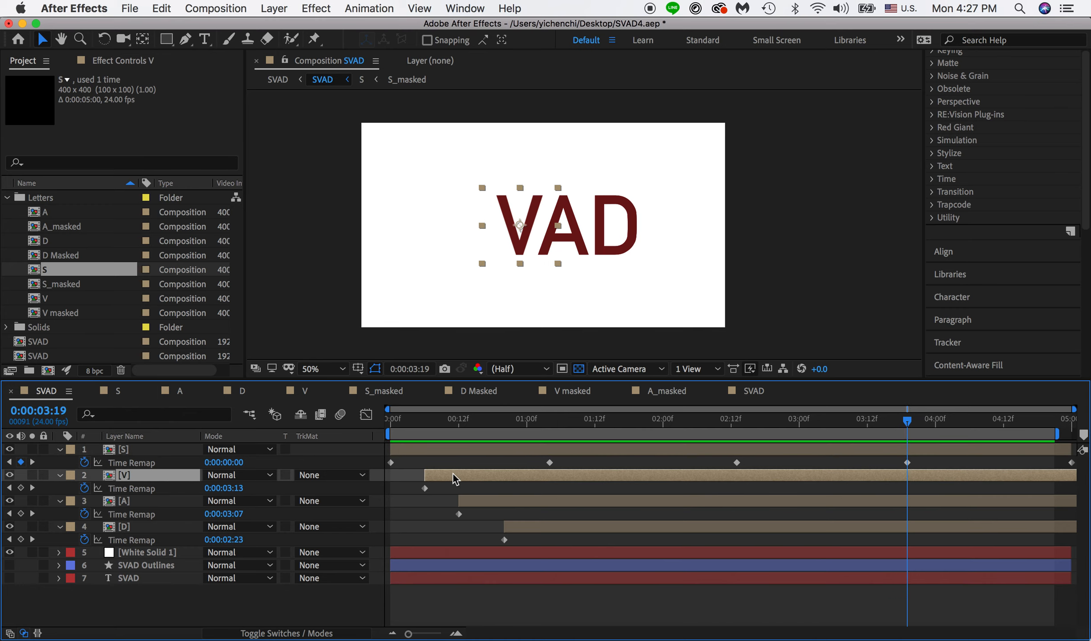
pyautogui.moveTo(503, 427); pyautogui.dragTo(608, 427)
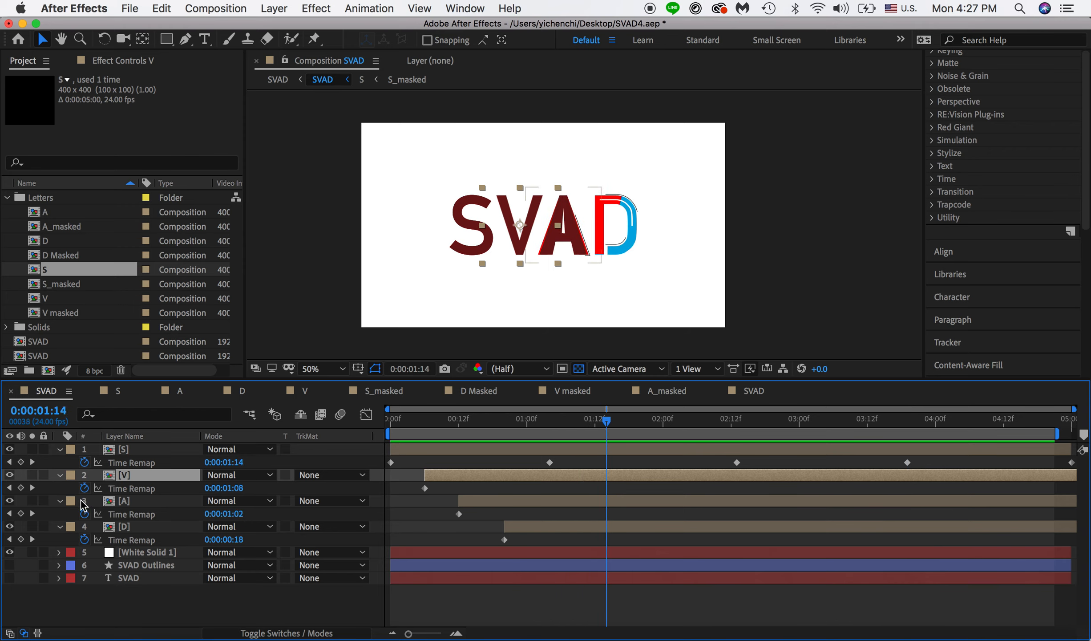
pyautogui.click(21, 488)
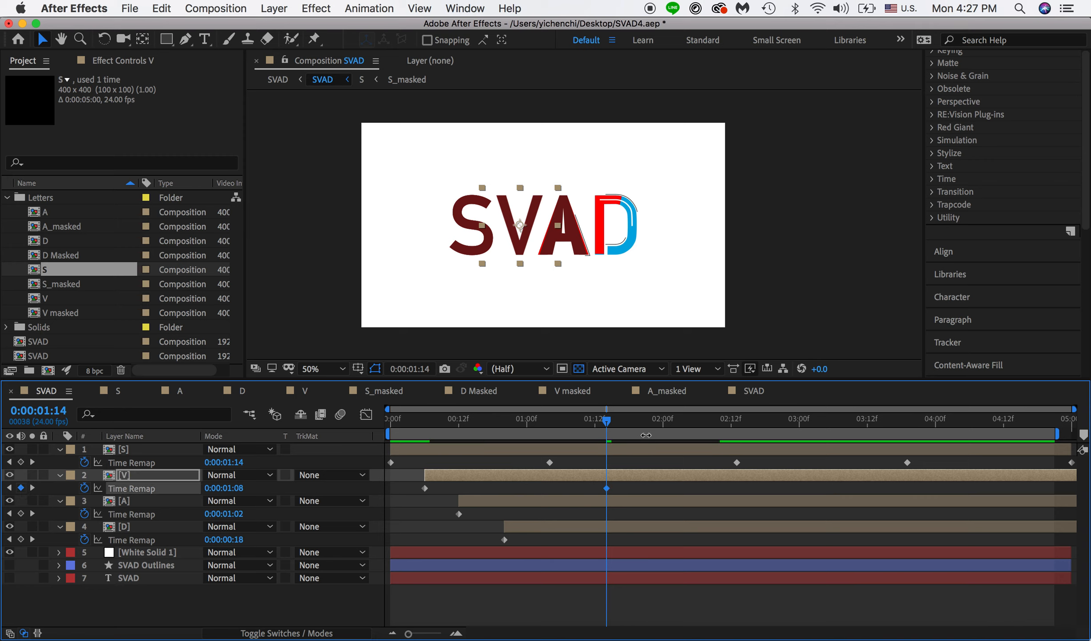
pyautogui.moveTo(744, 424)
pyautogui.mouseDown()
pyautogui.moveTo(764, 427)
pyautogui.moveTo(739, 425)
pyautogui.moveTo(753, 425)
pyautogui.mouseUp()
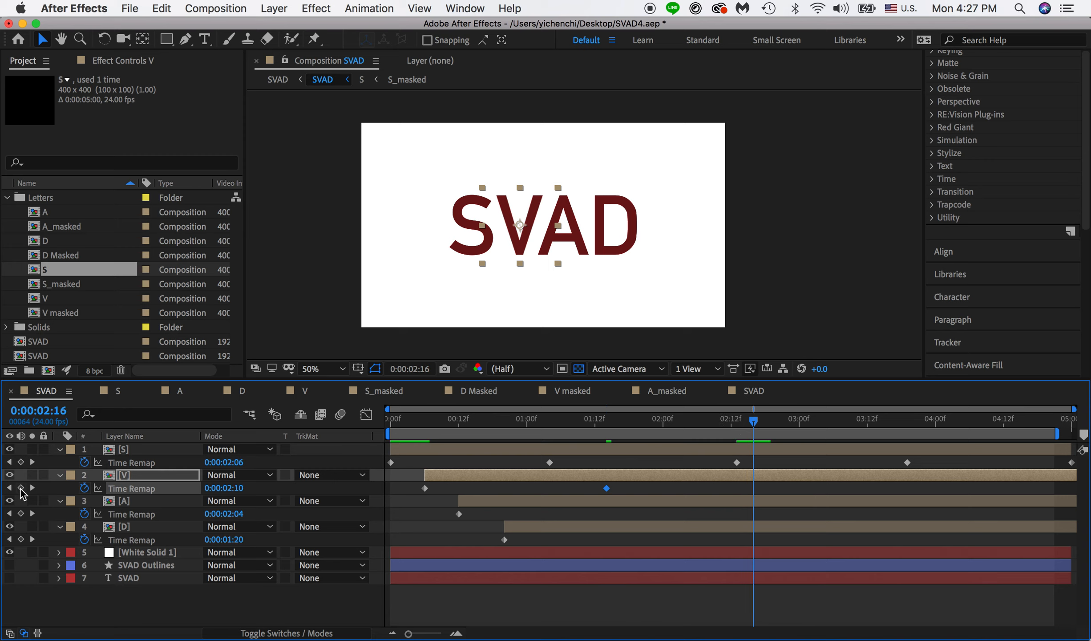
# Copy the V layer's first Time Remap keyframe to 0:00:03:19, aligned with the S layer's reversed keyframe.
pyautogui.click(425, 489)
pyautogui.click(911, 425)
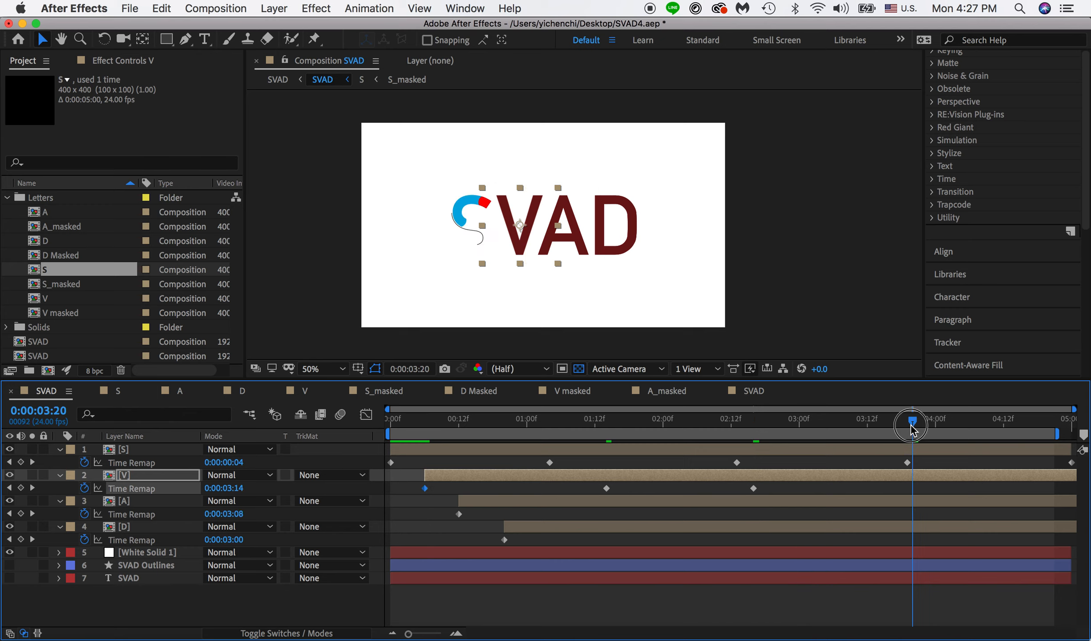
pyautogui.moveTo(911, 425); pyautogui.dragTo(906, 425)
pyautogui.moveTo(828, 426); pyautogui.dragTo(855, 447)
pyautogui.moveTo(882, 448); pyautogui.dragTo(908, 450)
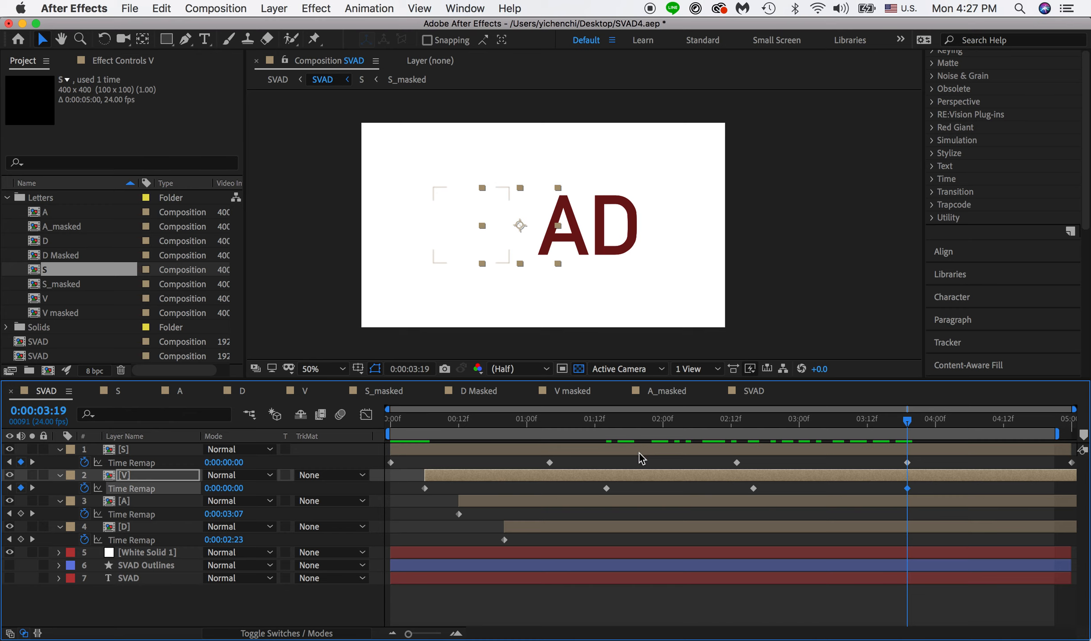
# Try to copy the A layer's first Time Remap keyframe to 0:00:03:19.
pyautogui.click(557, 508)
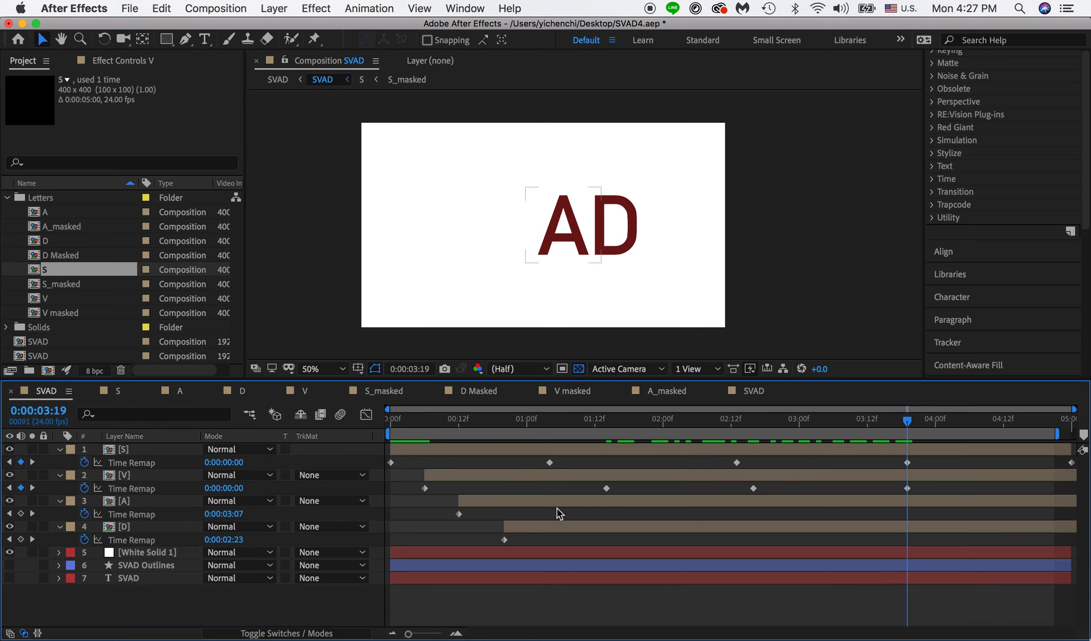
pyautogui.click(554, 503)
pyautogui.click(459, 514)
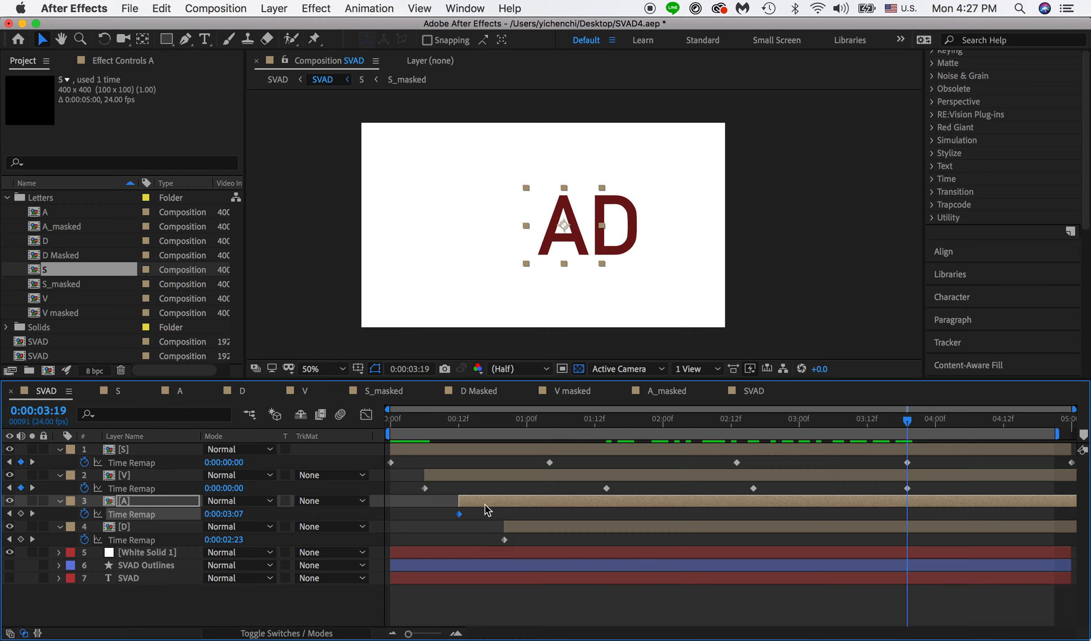
pyautogui.press('super+v')
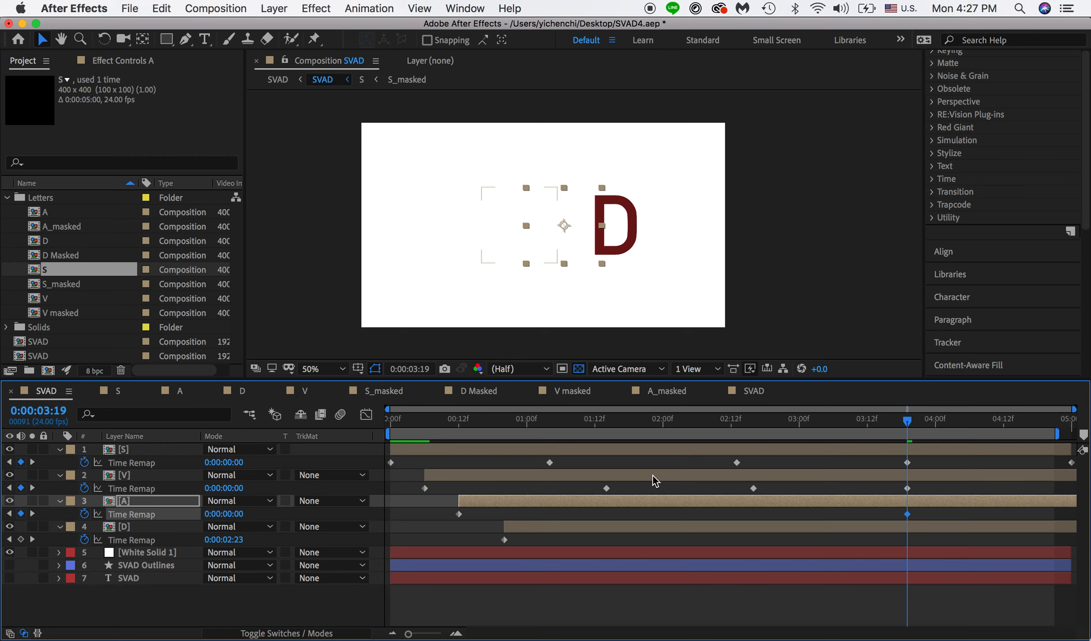
# Add Time Remap keyframes on the A layer at 0:00:01:21 and 0:00:02:19, both with the value 0:00:01:09.
pyautogui.click(606, 421)
pyautogui.moveTo(609, 427); pyautogui.dragTo(646, 426)
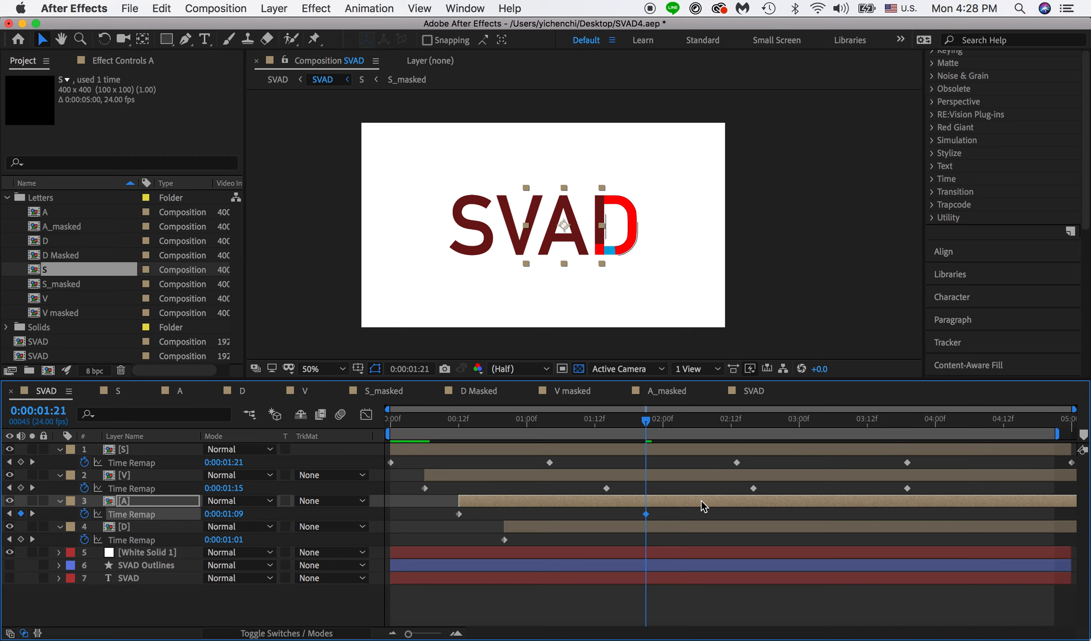
pyautogui.click(770, 421)
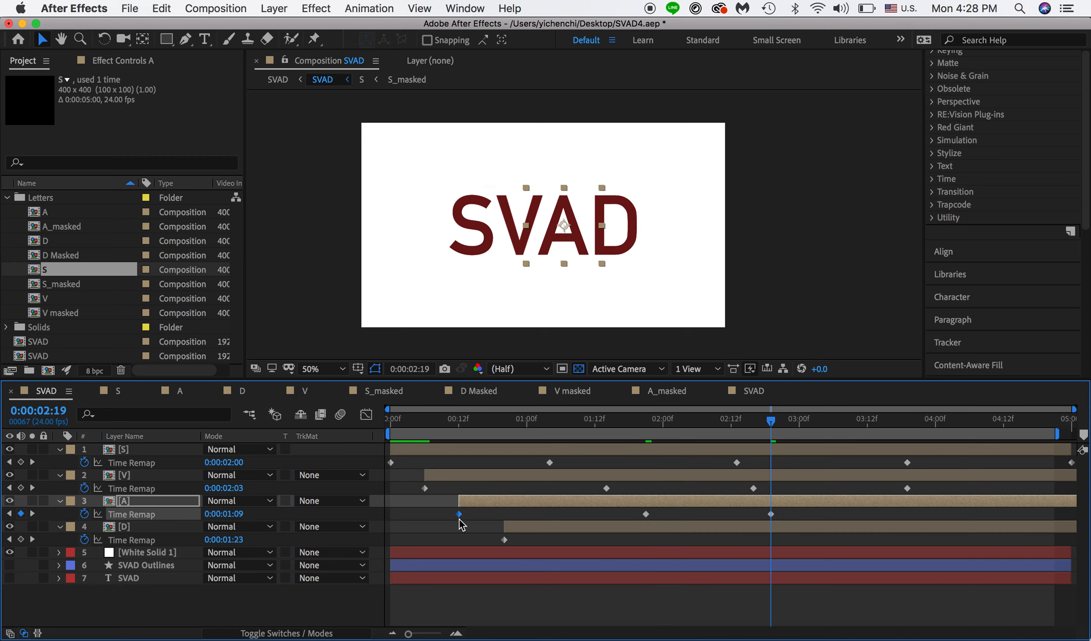
# Paste a copy of the A layer's first Time Remap keyframe at 0:00:03:19.
pyautogui.click(912, 417)
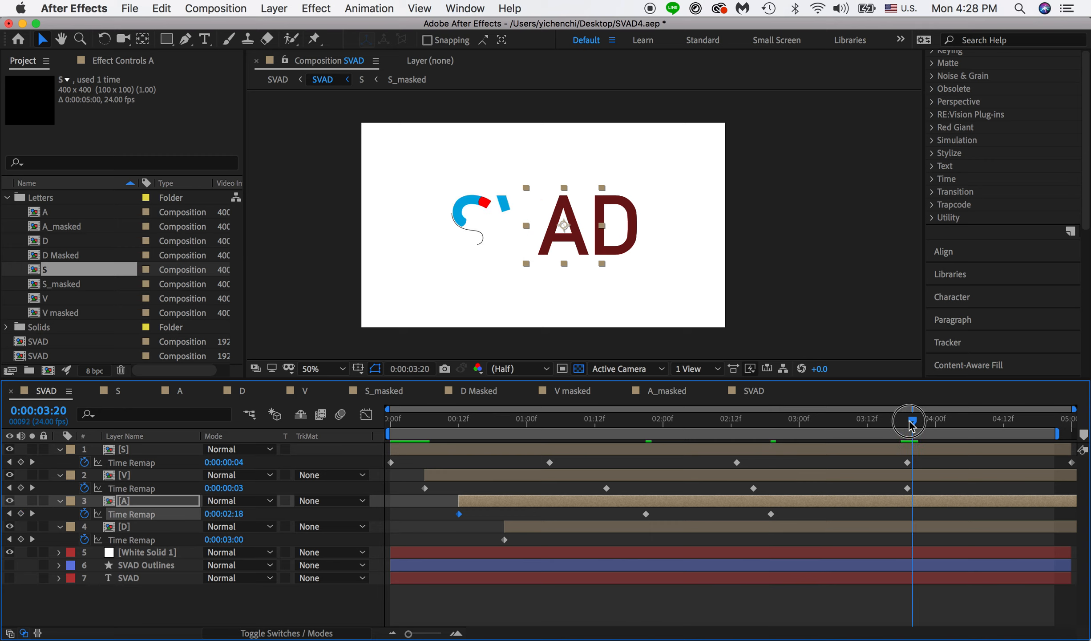
pyautogui.click(906, 420)
pyautogui.press('super+v')
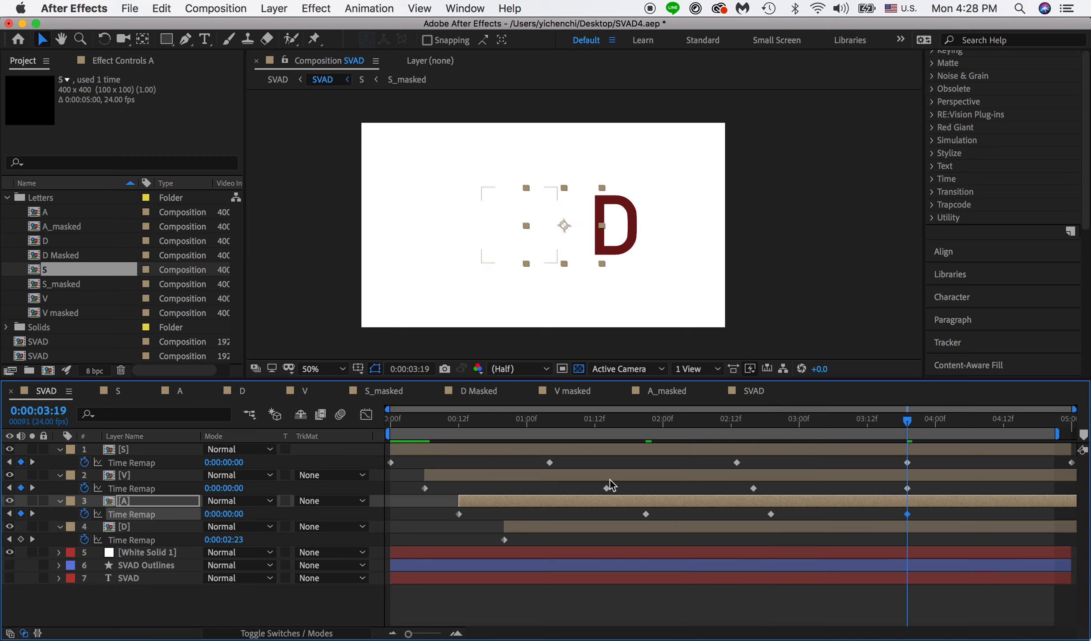
# Add Time Remap keyframes on the D layer at 0:00:02:12 and 0:00:03:00.
pyautogui.click(561, 530)
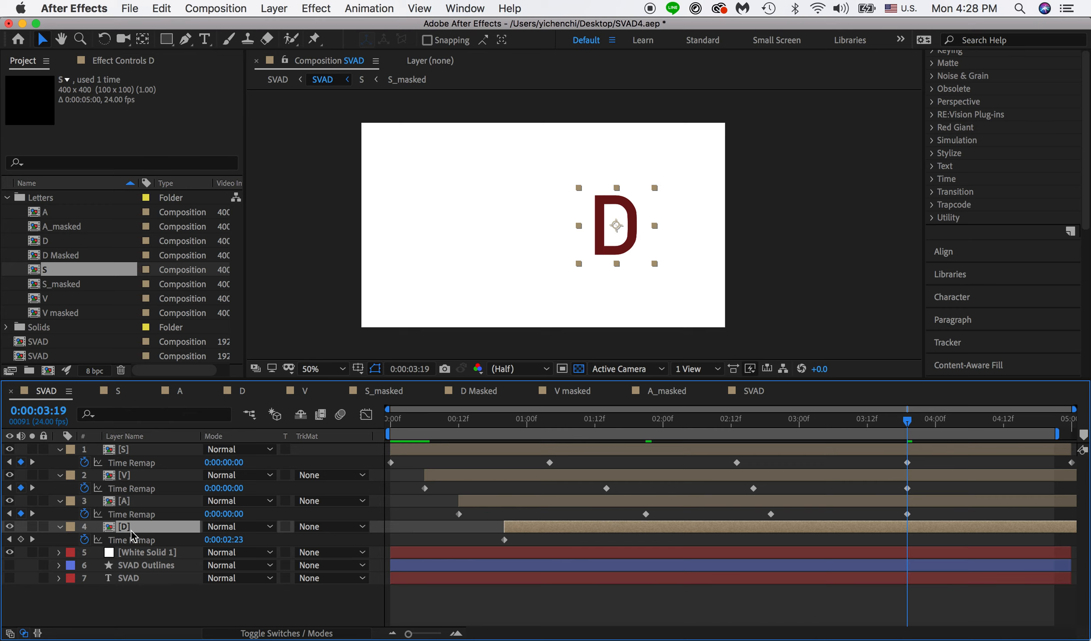
pyautogui.click(505, 539)
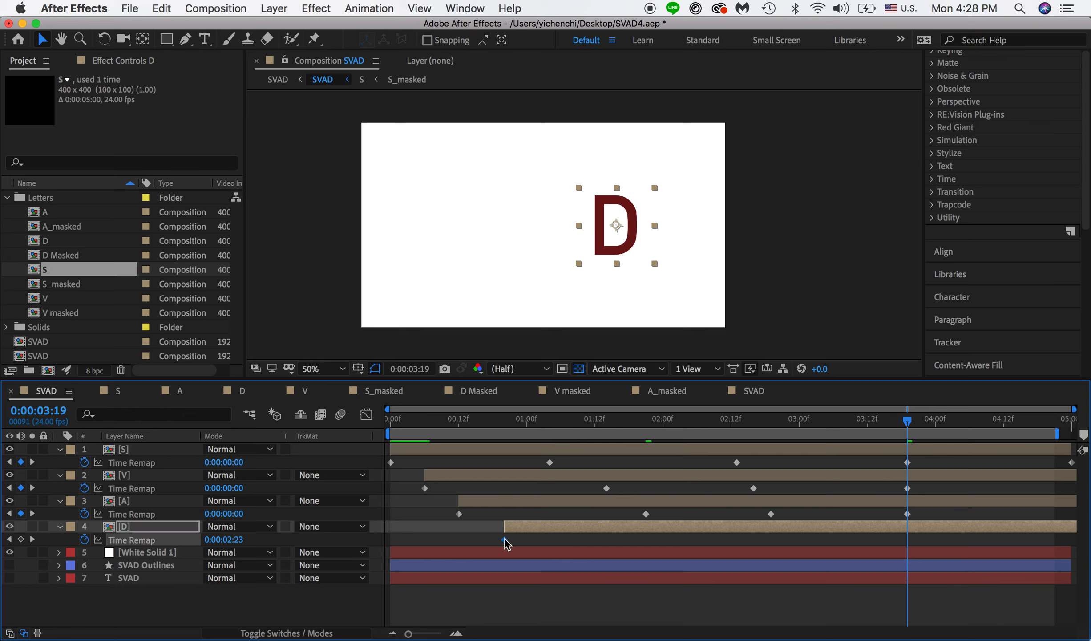
pyautogui.moveTo(618, 410); pyautogui.dragTo(730, 435)
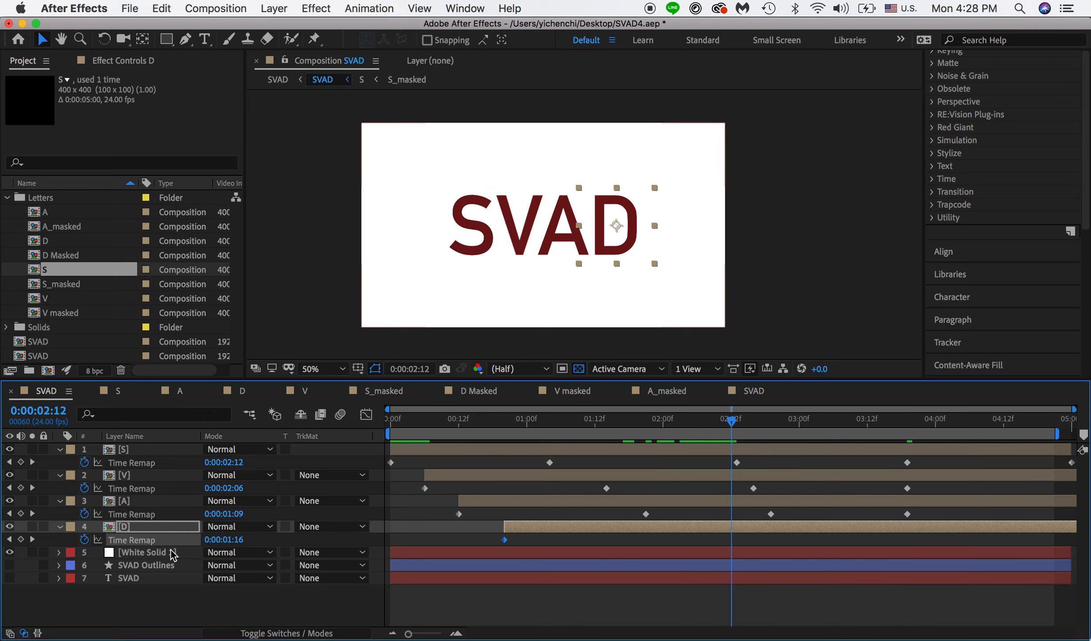
pyautogui.moveTo(818, 426)
pyautogui.mouseDown()
pyautogui.moveTo(885, 430)
pyautogui.moveTo(748, 430)
pyautogui.moveTo(868, 436)
pyautogui.moveTo(772, 430)
pyautogui.moveTo(799, 426)
pyautogui.mouseUp()
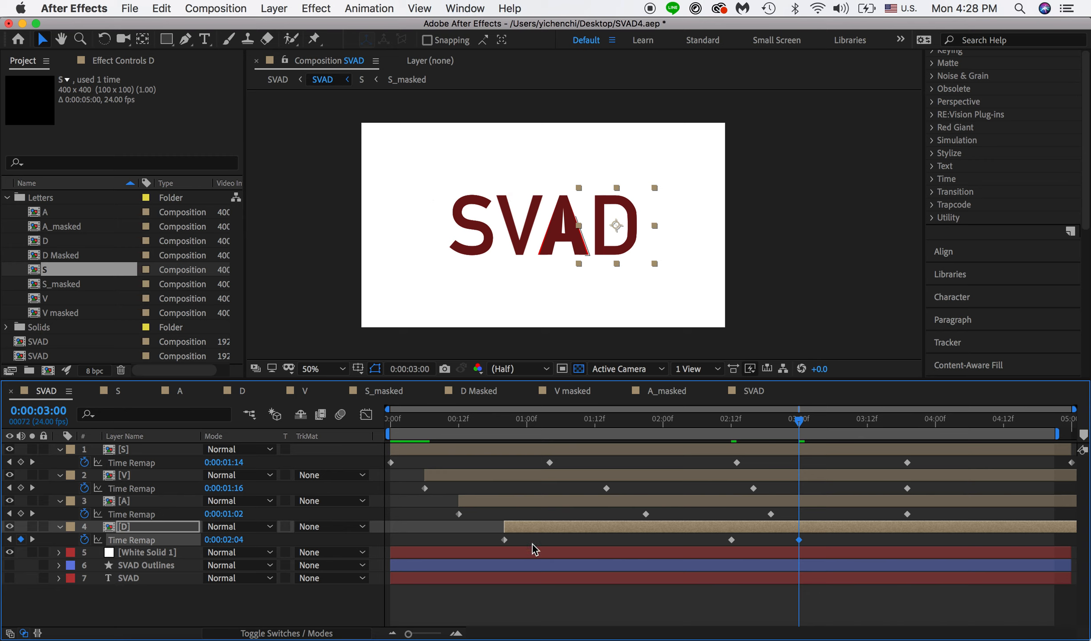
# Paste a copy of the D layer's first Time Remap keyframe at 0:00:03:19.
pyautogui.click(500, 543)
pyautogui.click(505, 541)
pyautogui.click(908, 422)
pyautogui.press('super+v')
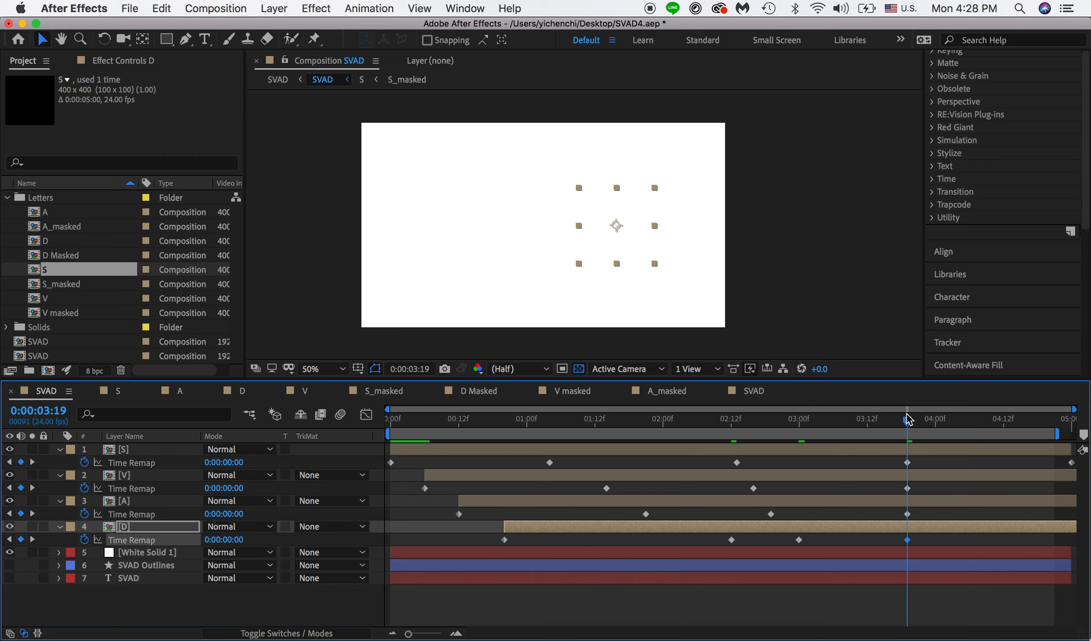
# Preview the letter animation from the start and inspect the frames up to 0:00:04:05.
pyautogui.moveTo(438, 421); pyautogui.dragTo(384, 426)
pyautogui.press('space')
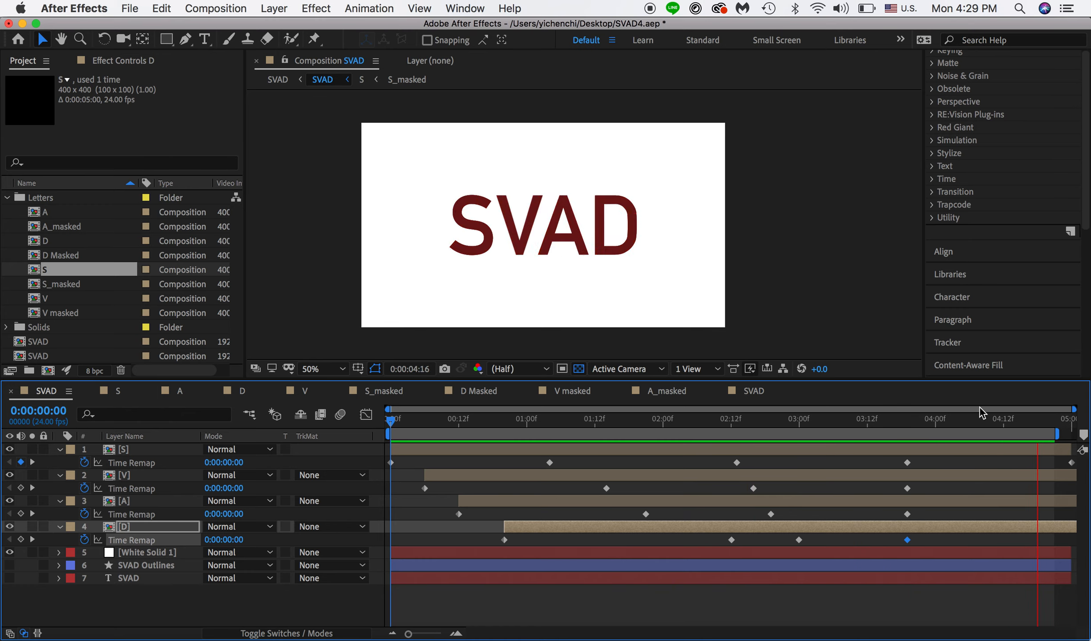
pyautogui.moveTo(923, 422); pyautogui.dragTo(965, 421)
# Delete the end Time Remap keyframes of the S and V layers, sliding the V layer earlier to reach its keyframe.
pyautogui.click(1072, 462)
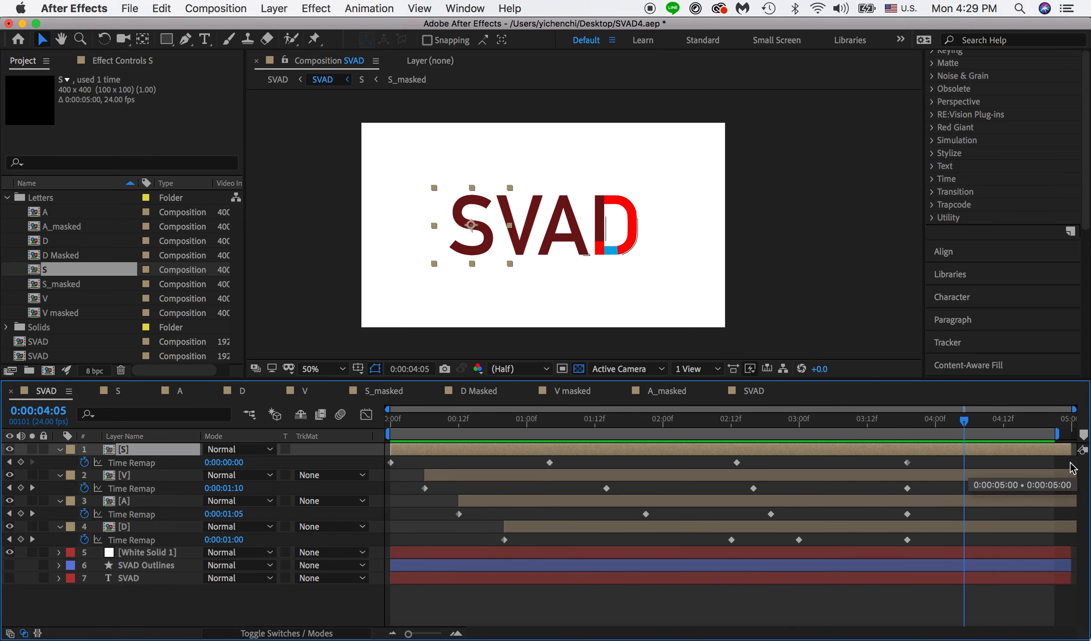
pyautogui.press('Delete')
pyautogui.moveTo(1064, 476); pyautogui.dragTo(979, 477)
pyautogui.click(1020, 489)
pyautogui.press('Delete')
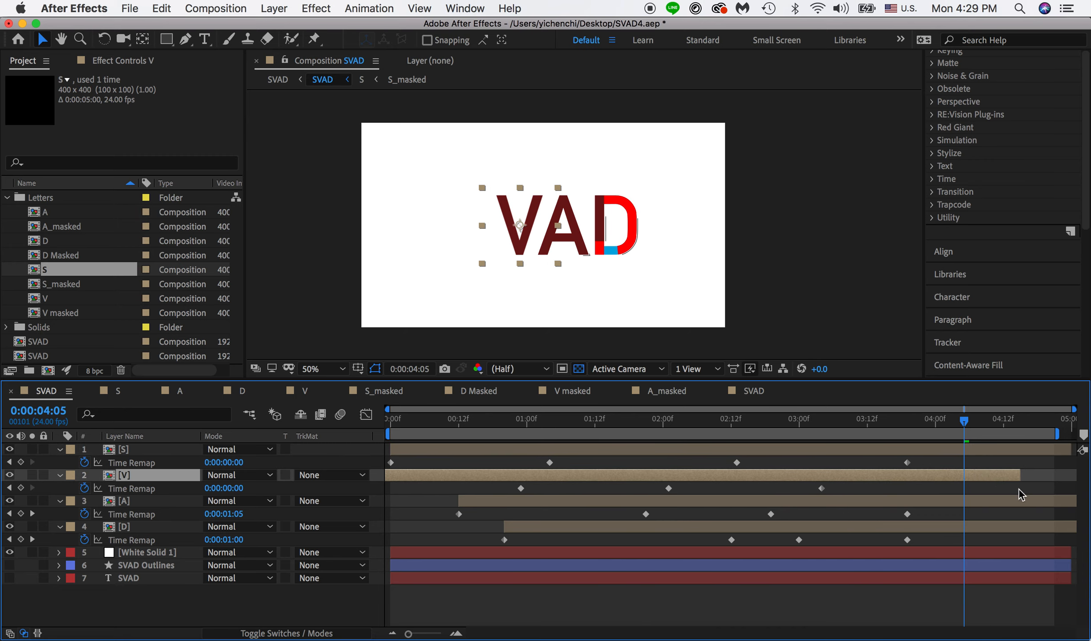
# Slide the A and D layers earlier to reach their end Time Remap keyframes and delete those keyframes.
pyautogui.moveTo(1038, 501); pyautogui.dragTo(929, 503)
pyautogui.click(1032, 515)
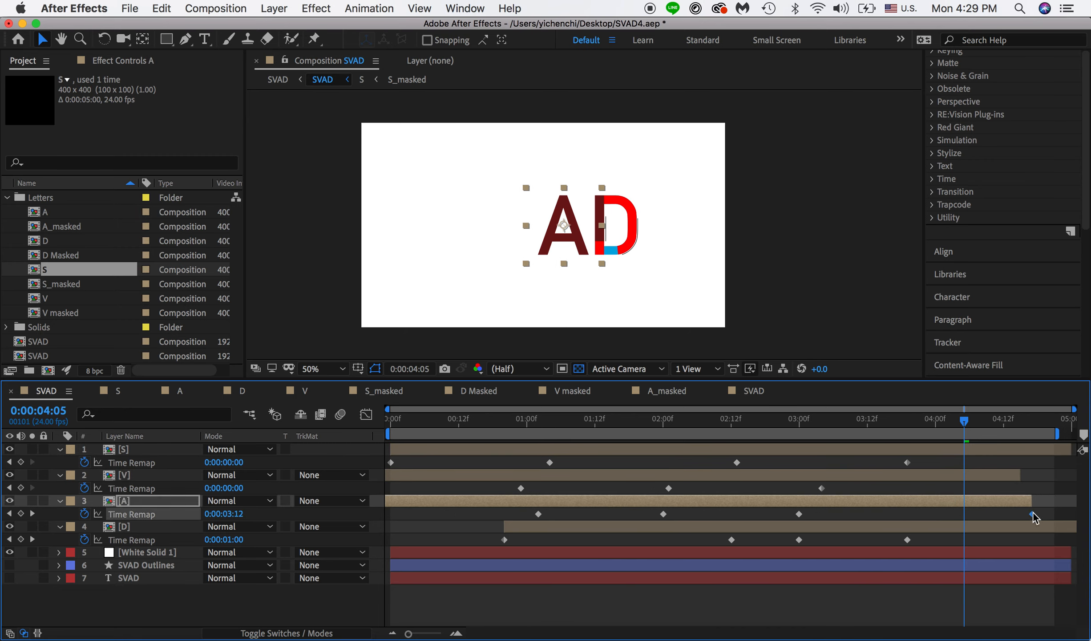
pyautogui.press('Delete')
pyautogui.moveTo(1041, 530); pyautogui.dragTo(928, 530)
pyautogui.click(1072, 540)
pyautogui.press('Delete')
# Restagger the layers so V starts at about 0:00:00:08, A at about 0:00:00:16 and D at about 0:00:01:03.
pyautogui.moveTo(622, 531); pyautogui.dragTo(717, 534)
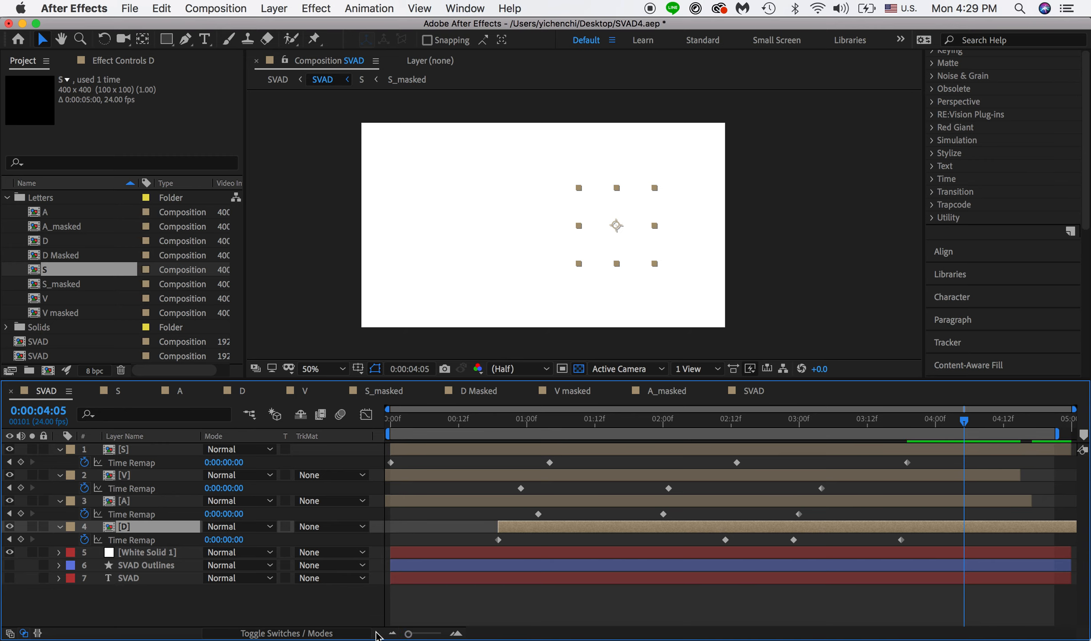
pyautogui.moveTo(426, 477); pyautogui.dragTo(608, 534)
# Play back the restaggered letter animation and check how the letters animate in and out.
pyautogui.moveTo(414, 419); pyautogui.dragTo(359, 418)
pyautogui.press('space')
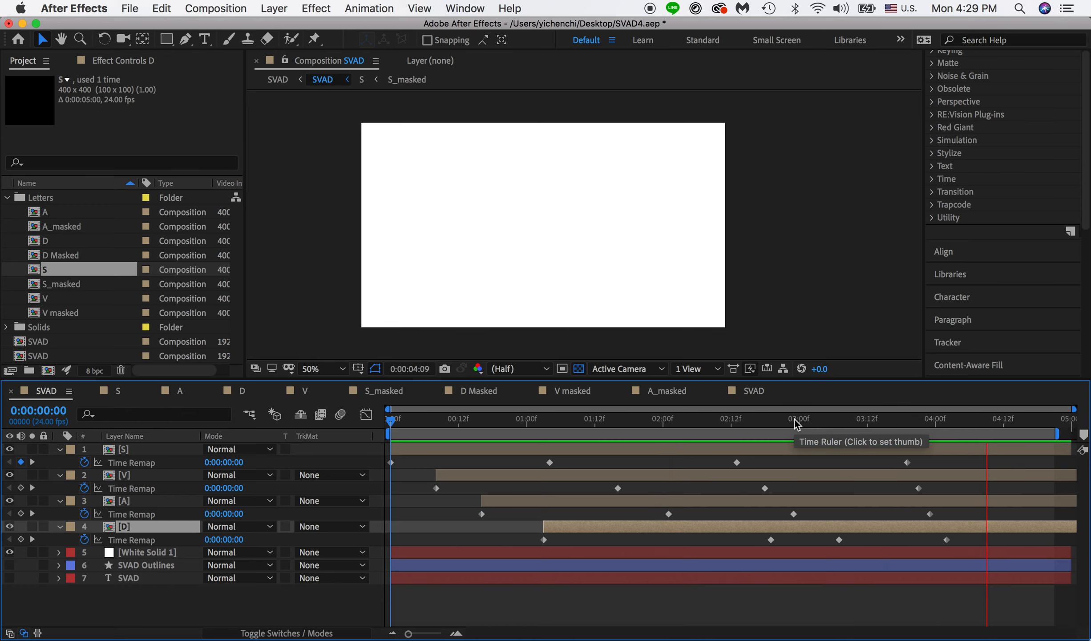
pyautogui.press('space')
pyautogui.click(834, 428)
pyautogui.moveTo(835, 429)
pyautogui.mouseDown()
pyautogui.moveTo(855, 426)
pyautogui.moveTo(791, 419)
pyautogui.moveTo(914, 421)
pyautogui.moveTo(457, 423)
pyautogui.mouseUp()
pyautogui.press('space')
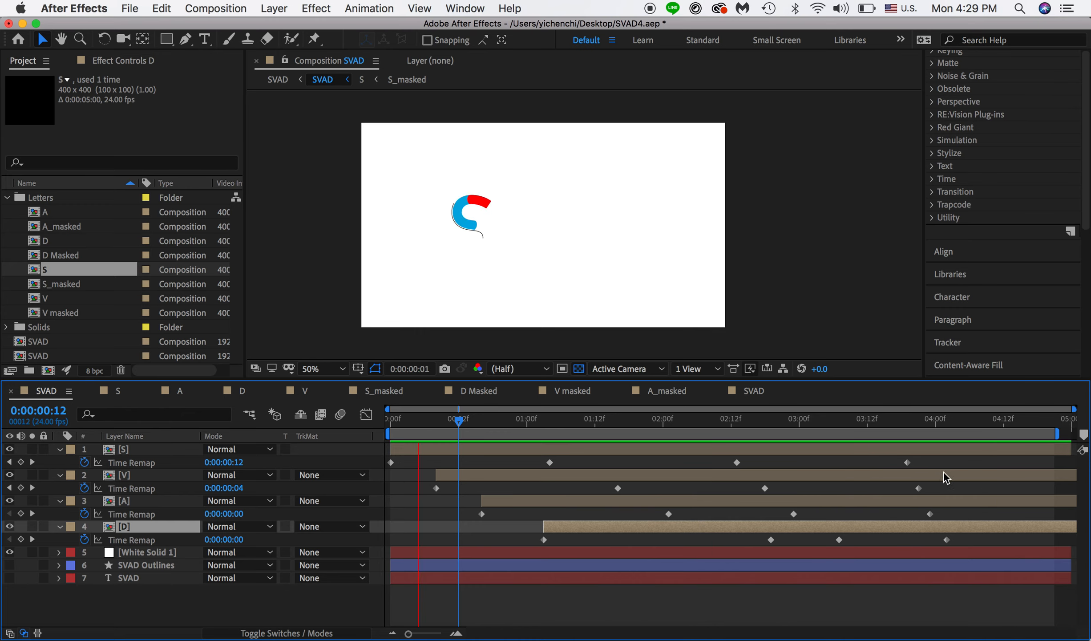
# Delay the last Time Remap keyframes of V, A and D to about 0:00:03:23, 0:00:04:04 and 0:00:04:08, and extend the work area to the composition's end.
pyautogui.moveTo(948, 540); pyautogui.dragTo(935, 491)
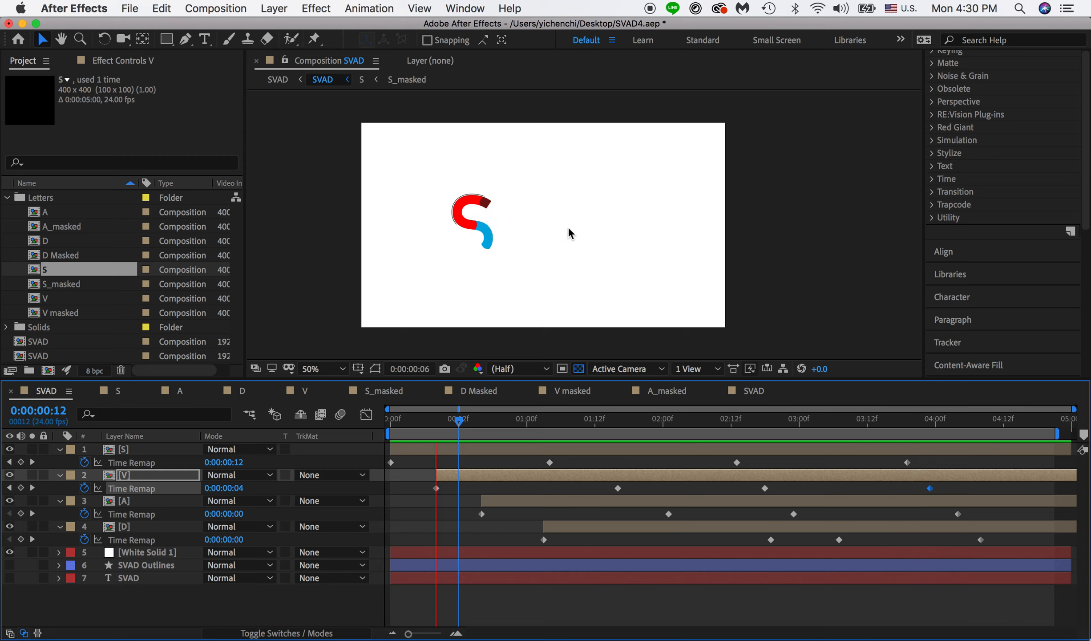
pyautogui.moveTo(1059, 437); pyautogui.dragTo(1023, 434)
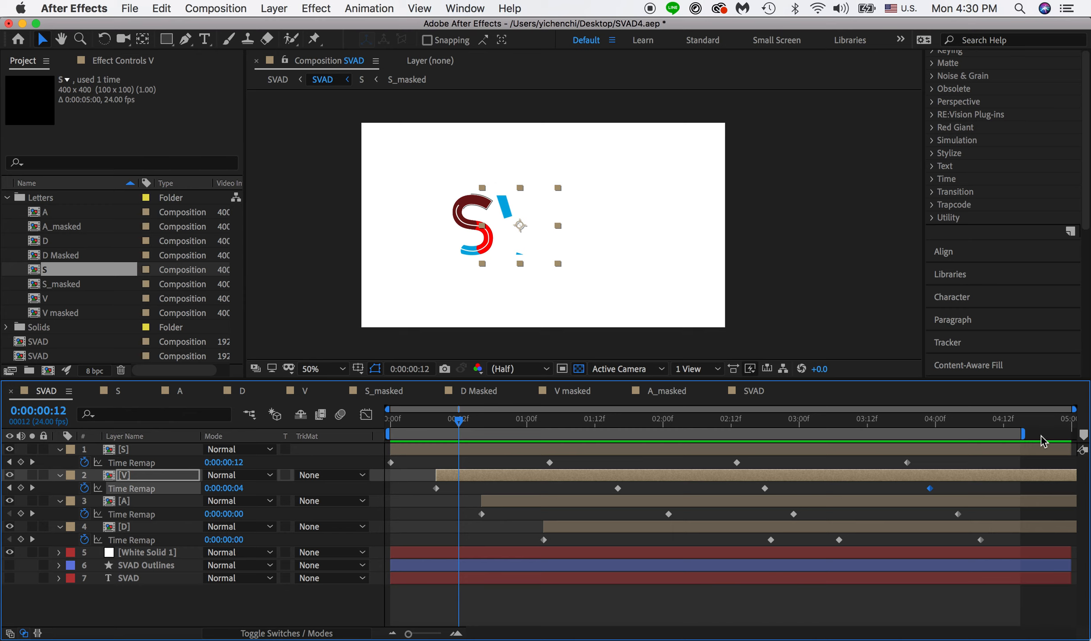
pyautogui.moveTo(1024, 435); pyautogui.dragTo(1081, 441)
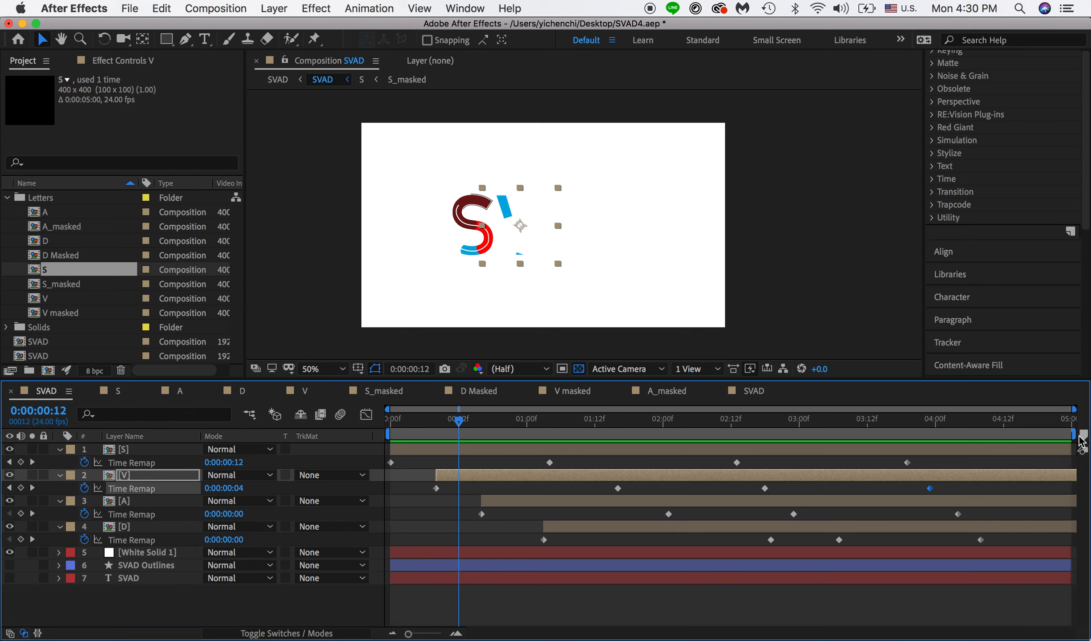
# Preview the reversed ending of the animation from about 0:00:03:12.
pyautogui.moveTo(996, 420); pyautogui.dragTo(868, 393)
pyautogui.press('space')
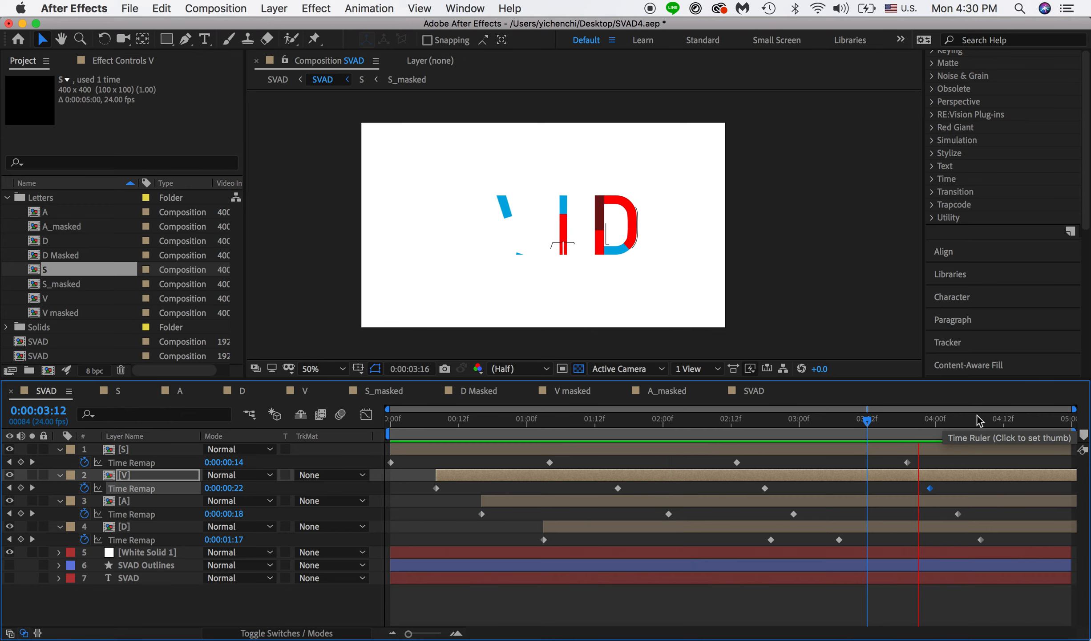
pyautogui.moveTo(955, 424); pyautogui.dragTo(818, 464)
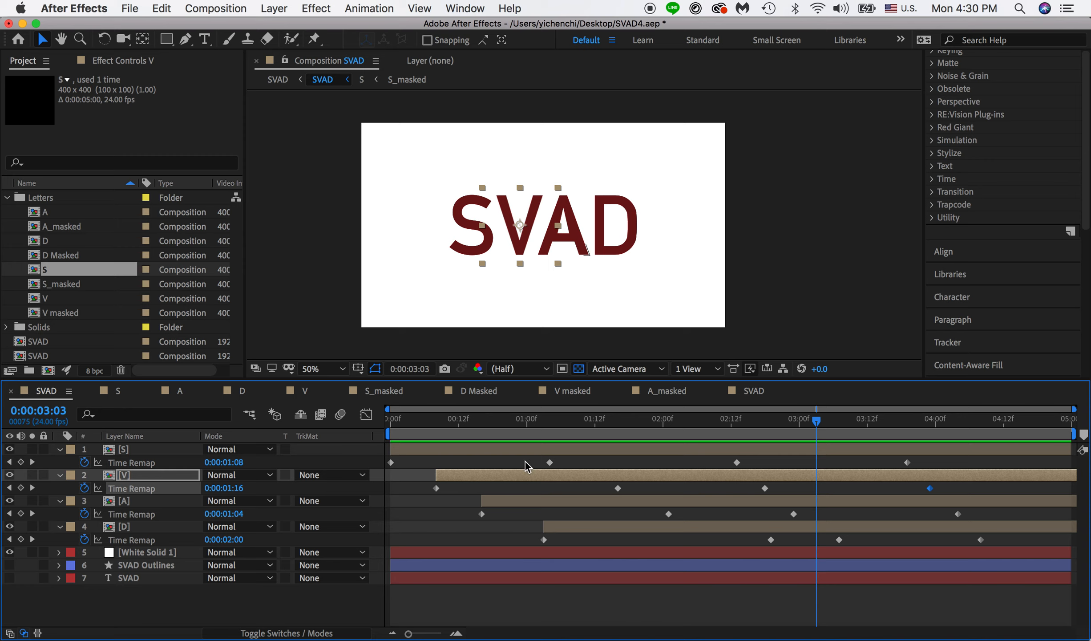
pyautogui.click(131, 9)
pyautogui.click(131, 8)
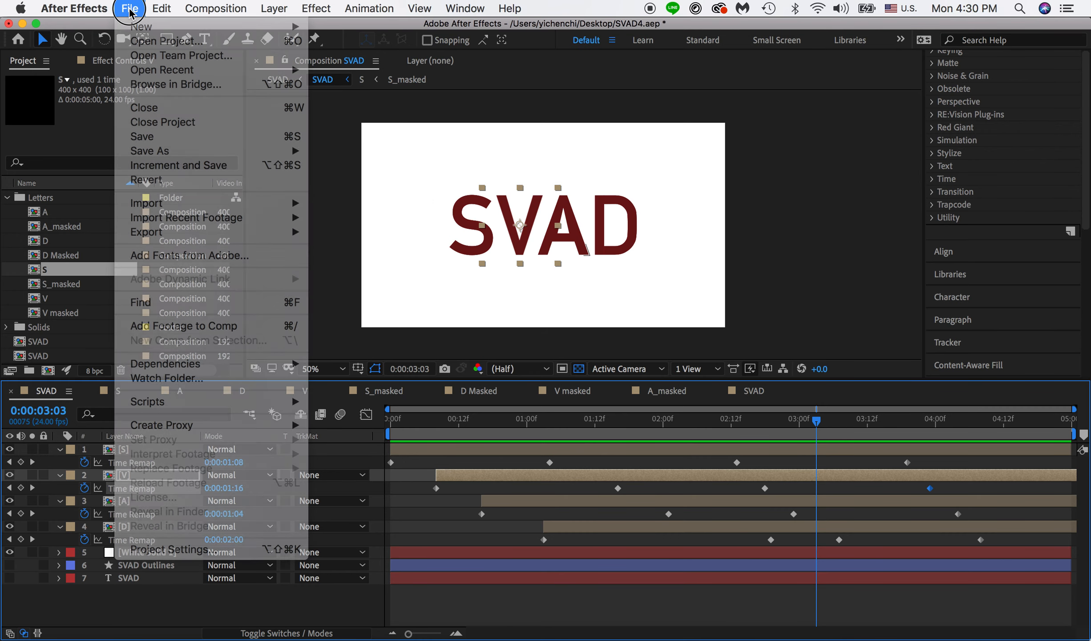
pyautogui.click(886, 637)
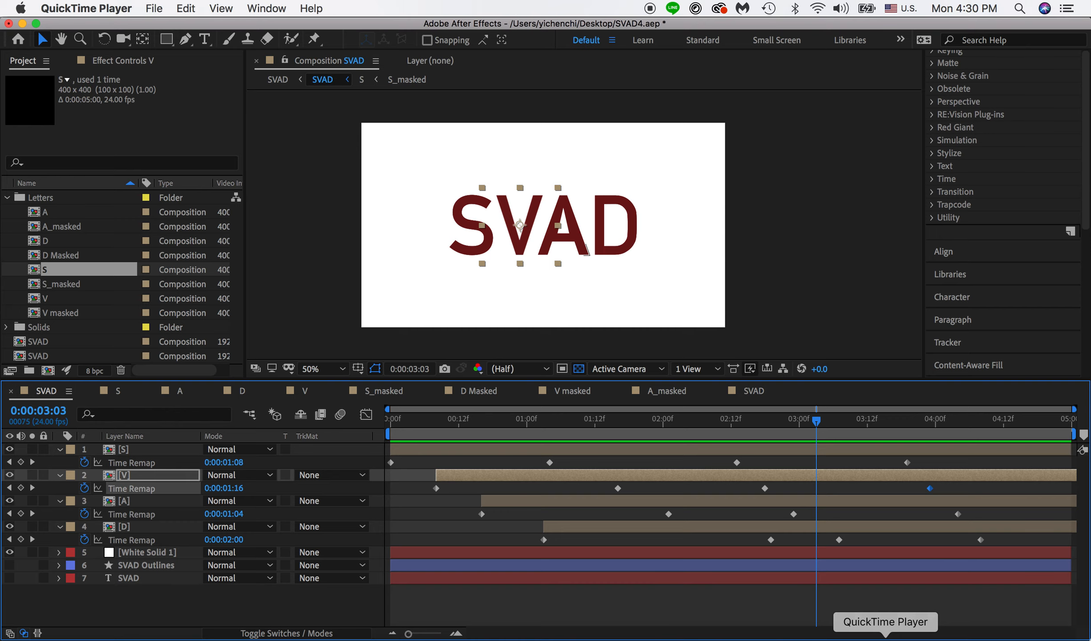